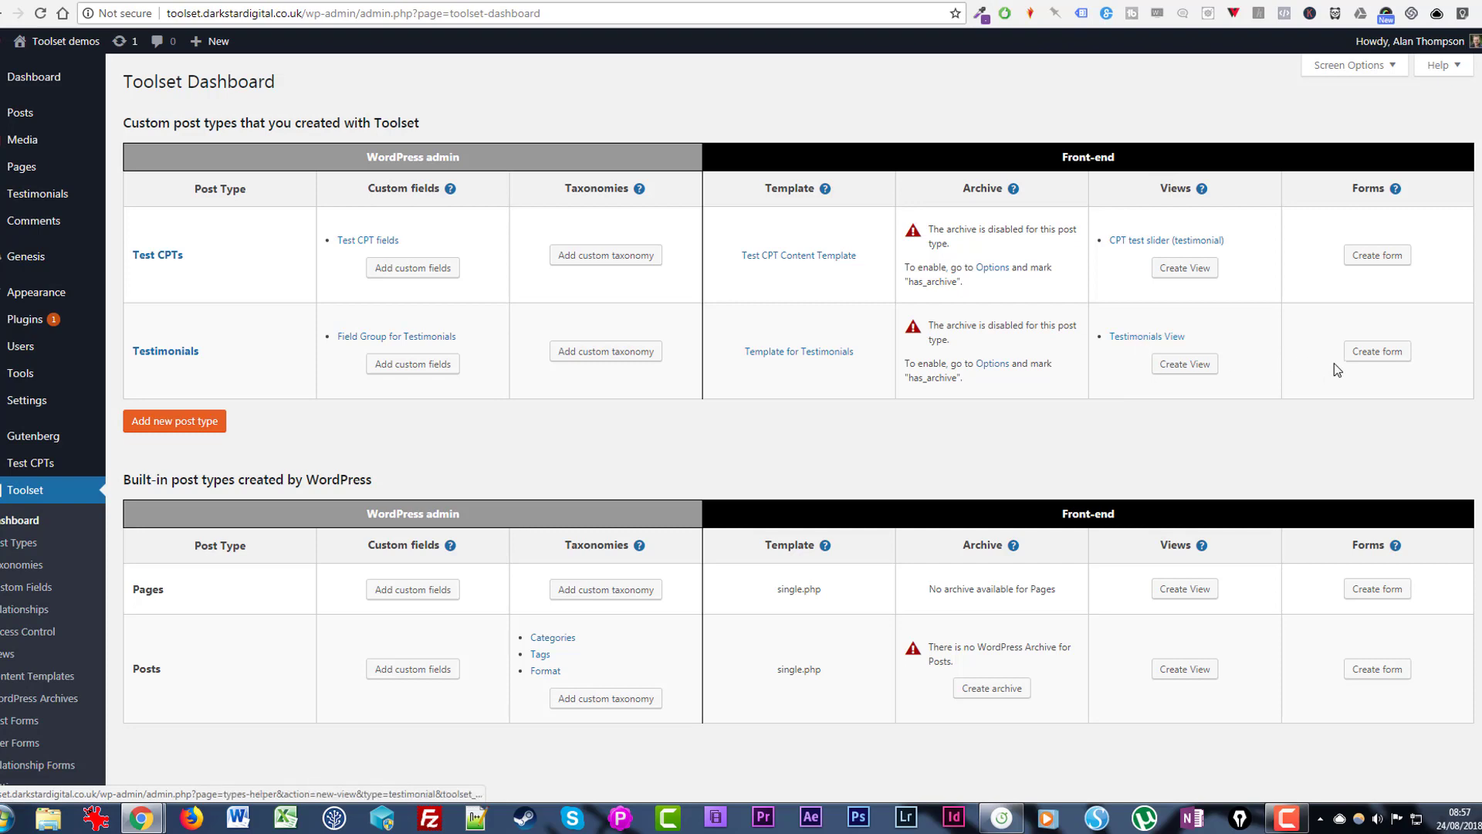
Create a front-end form for the Testimonials post type and set the status of submitted posts to Draft
click(1387, 355)
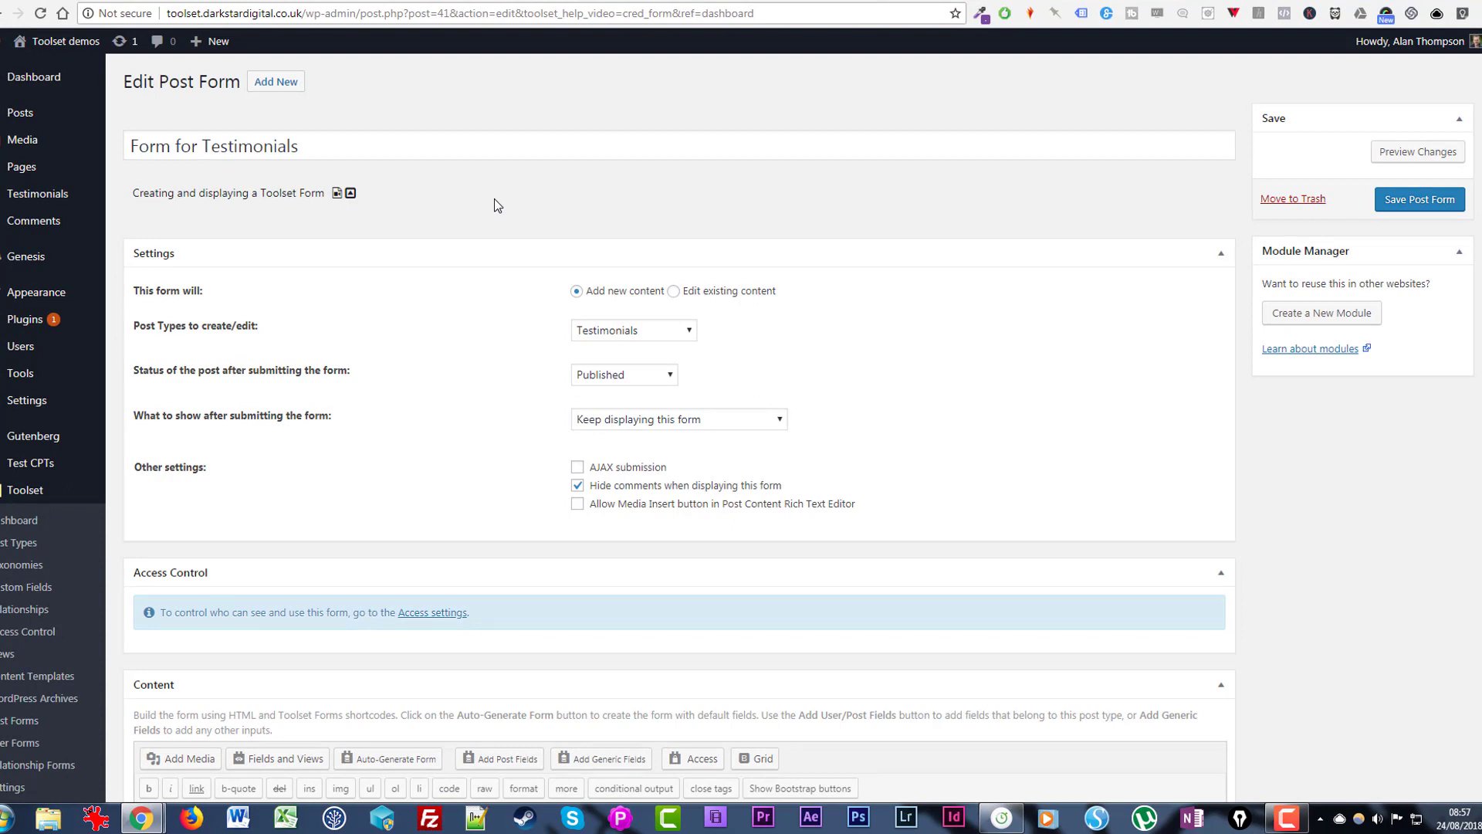
scroll(494, 205, down, 1)
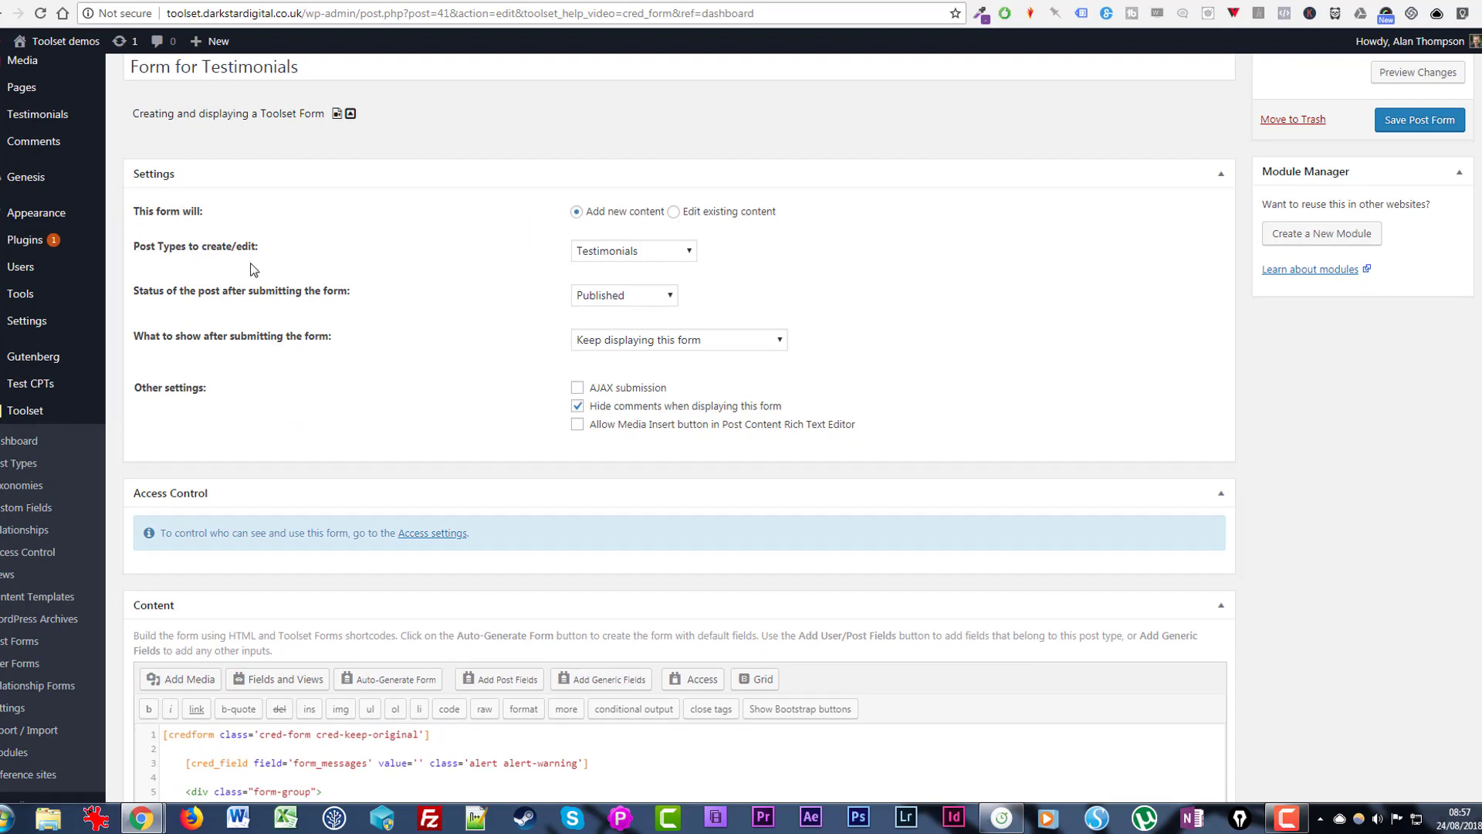
click(669, 298)
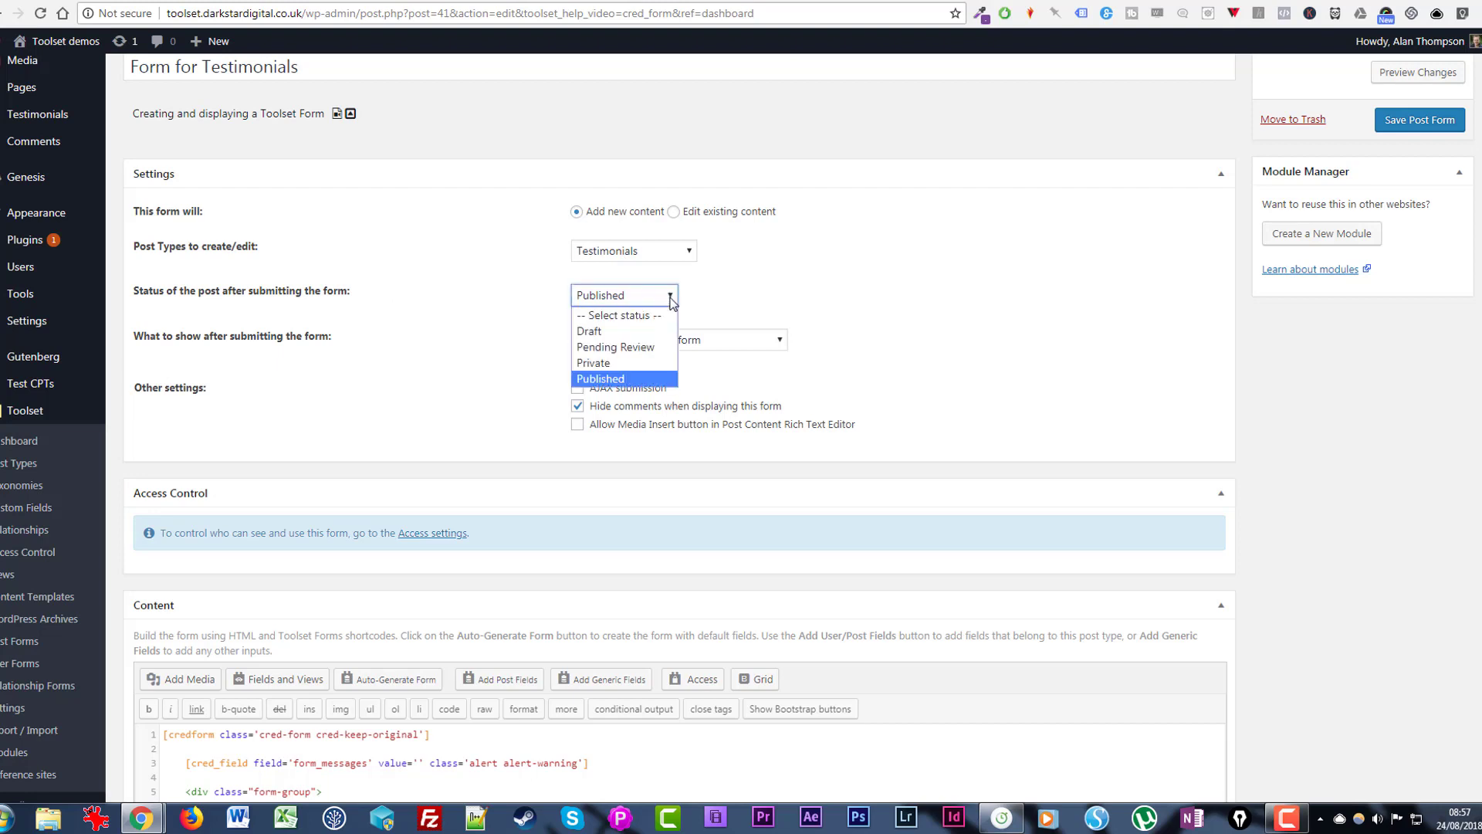
click(651, 335)
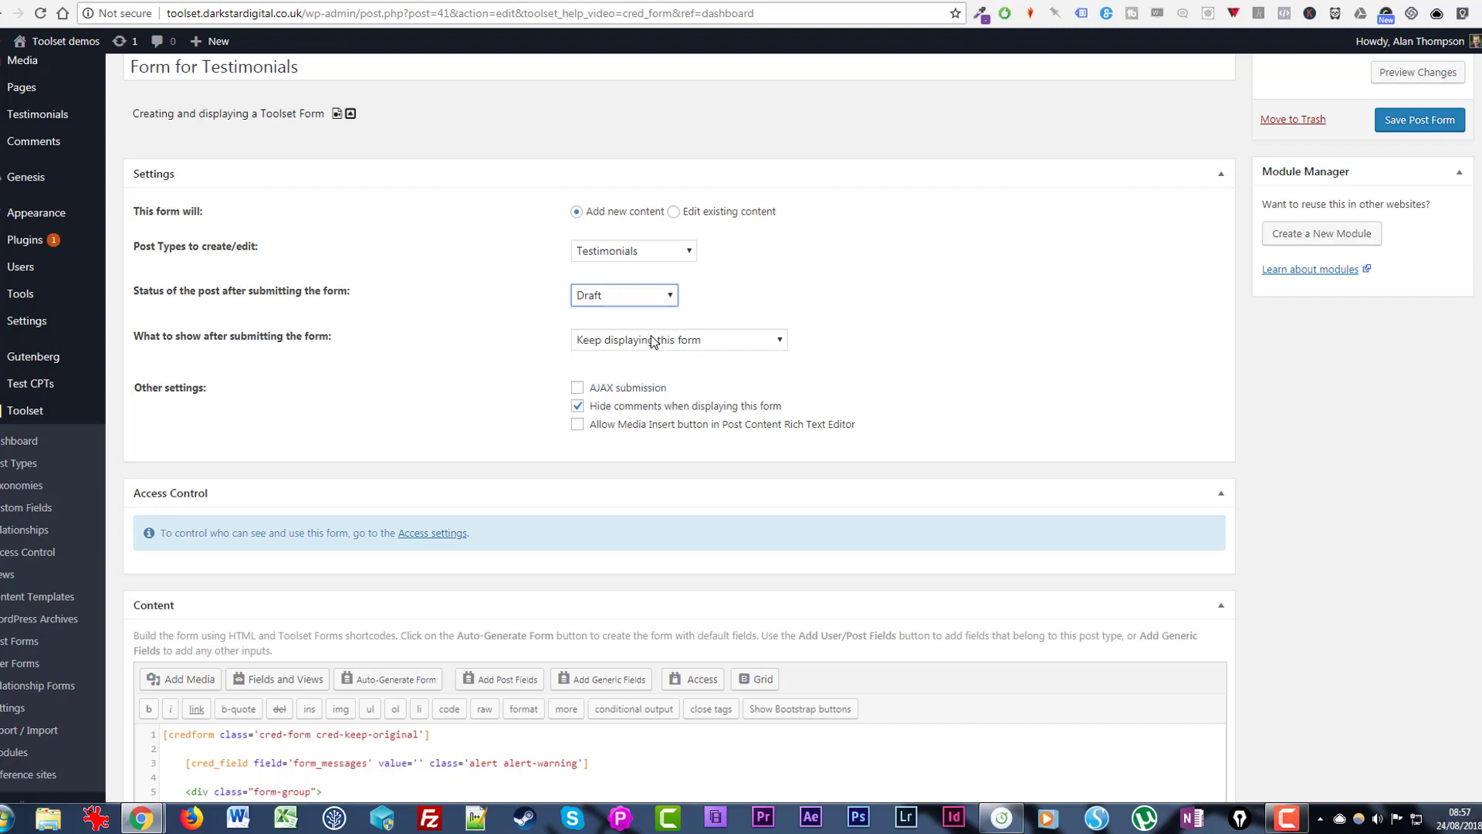
click(716, 296)
Set the form to display a message instead of the form after submission, with the text "Many thanks."
click(762, 343)
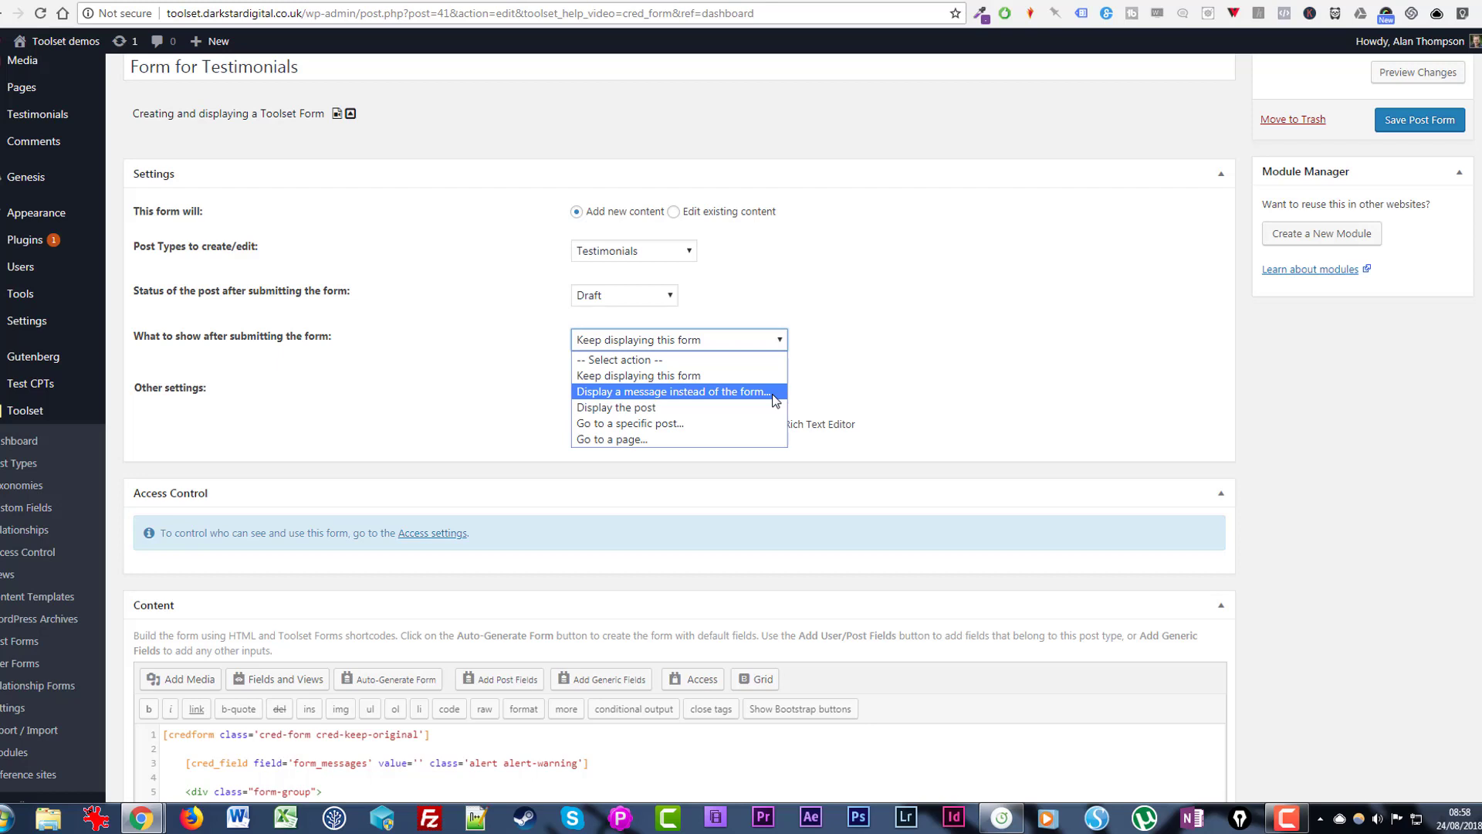
click(659, 391)
click(632, 462)
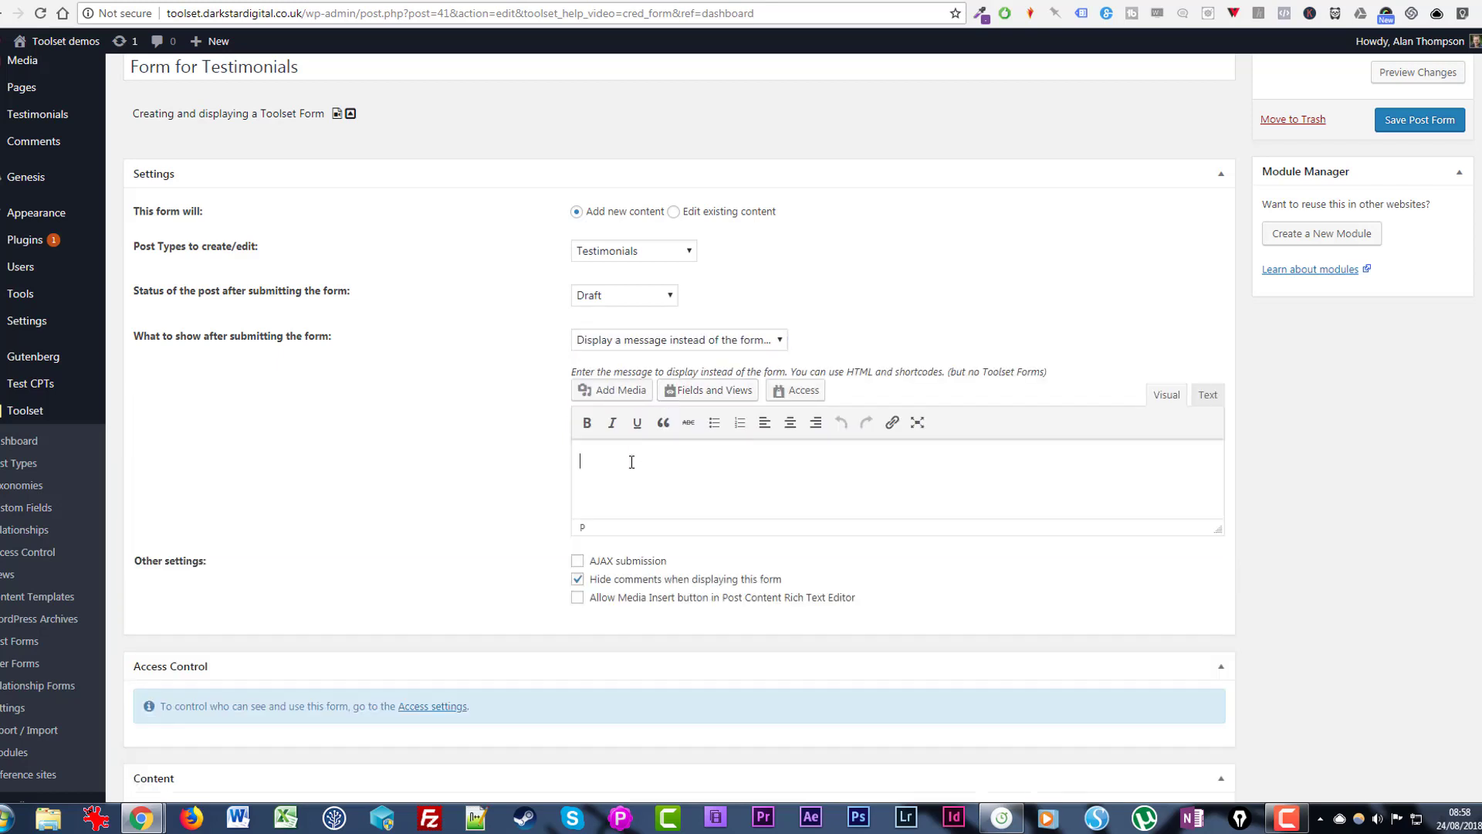
text(Many thanks.)
Delete the testimonial Title field group and its leftover blank lines from the form's content code
scroll(505, 365, down, 3)
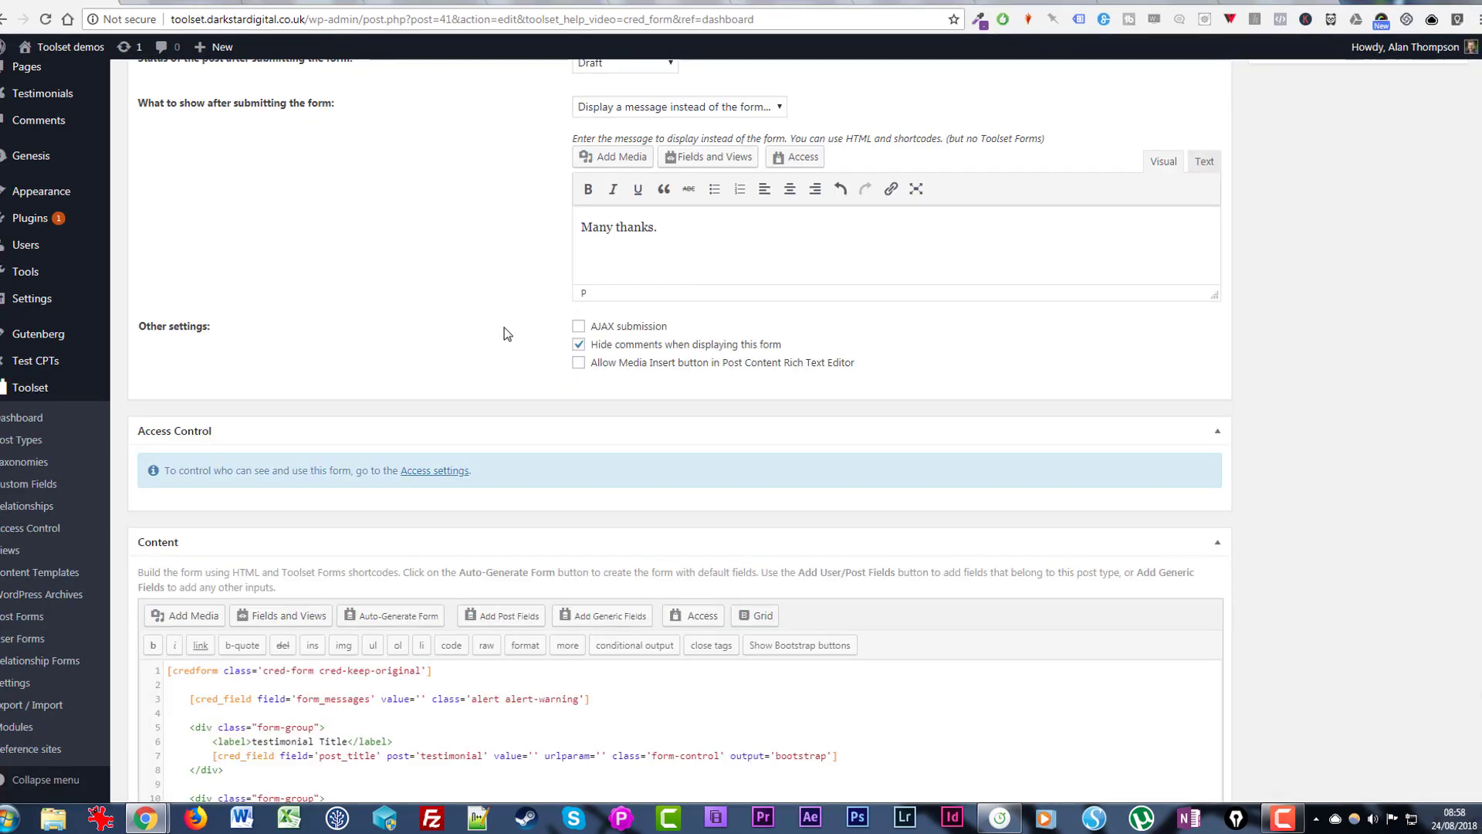
scroll(504, 333, down, 3)
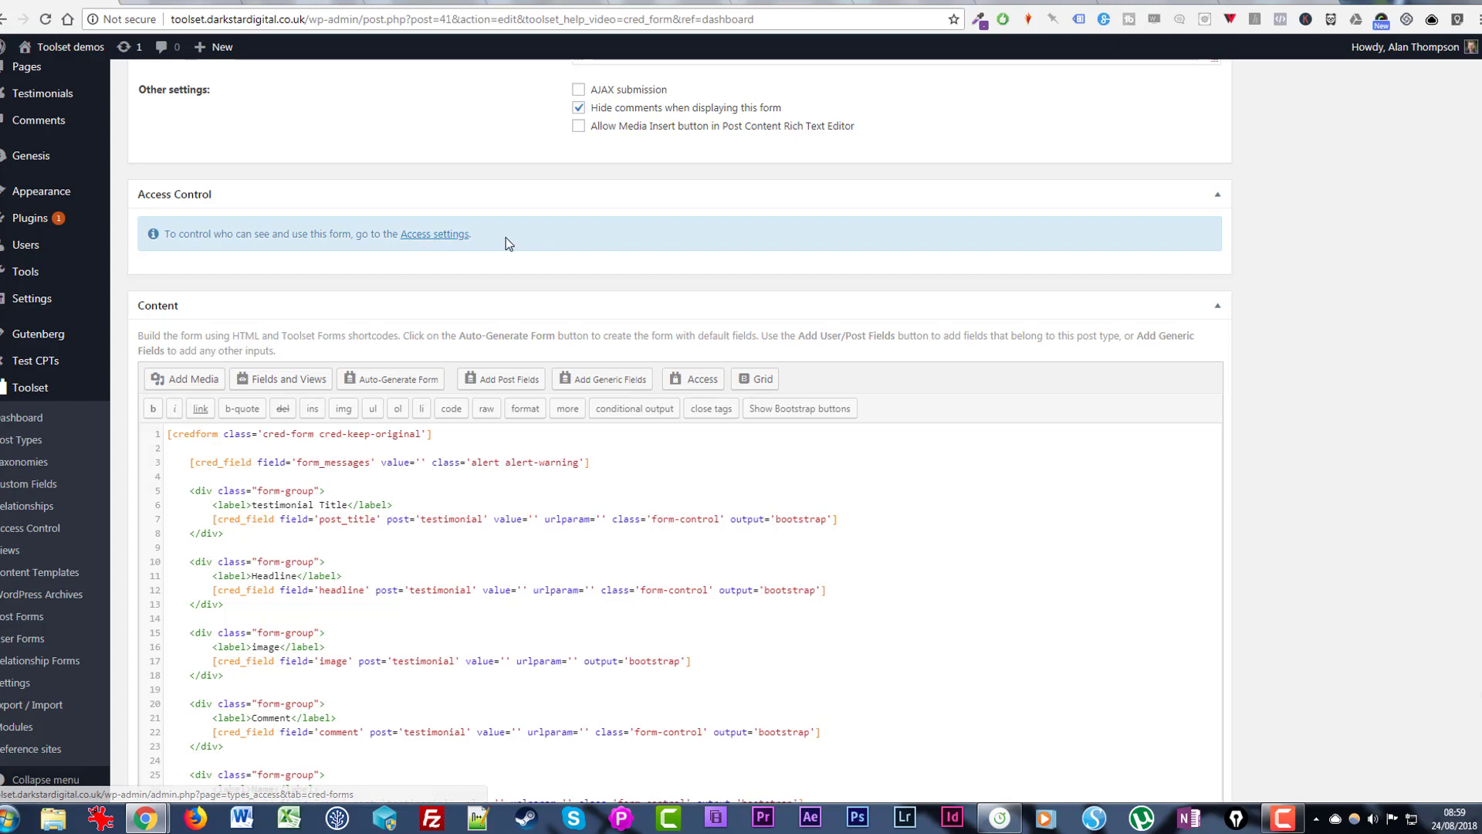
scroll(516, 247, down, 2)
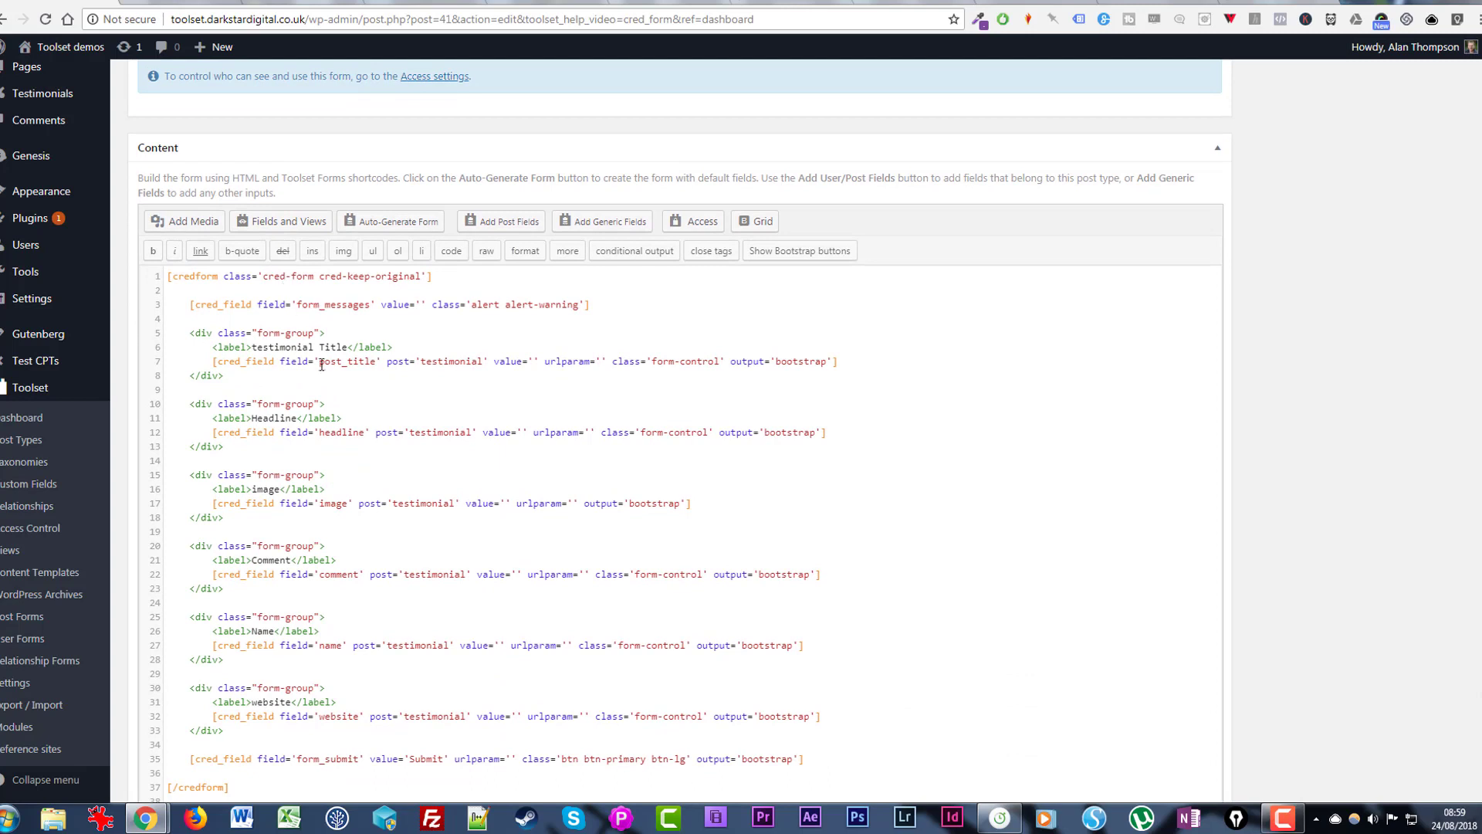
scroll(322, 369, down, 1)
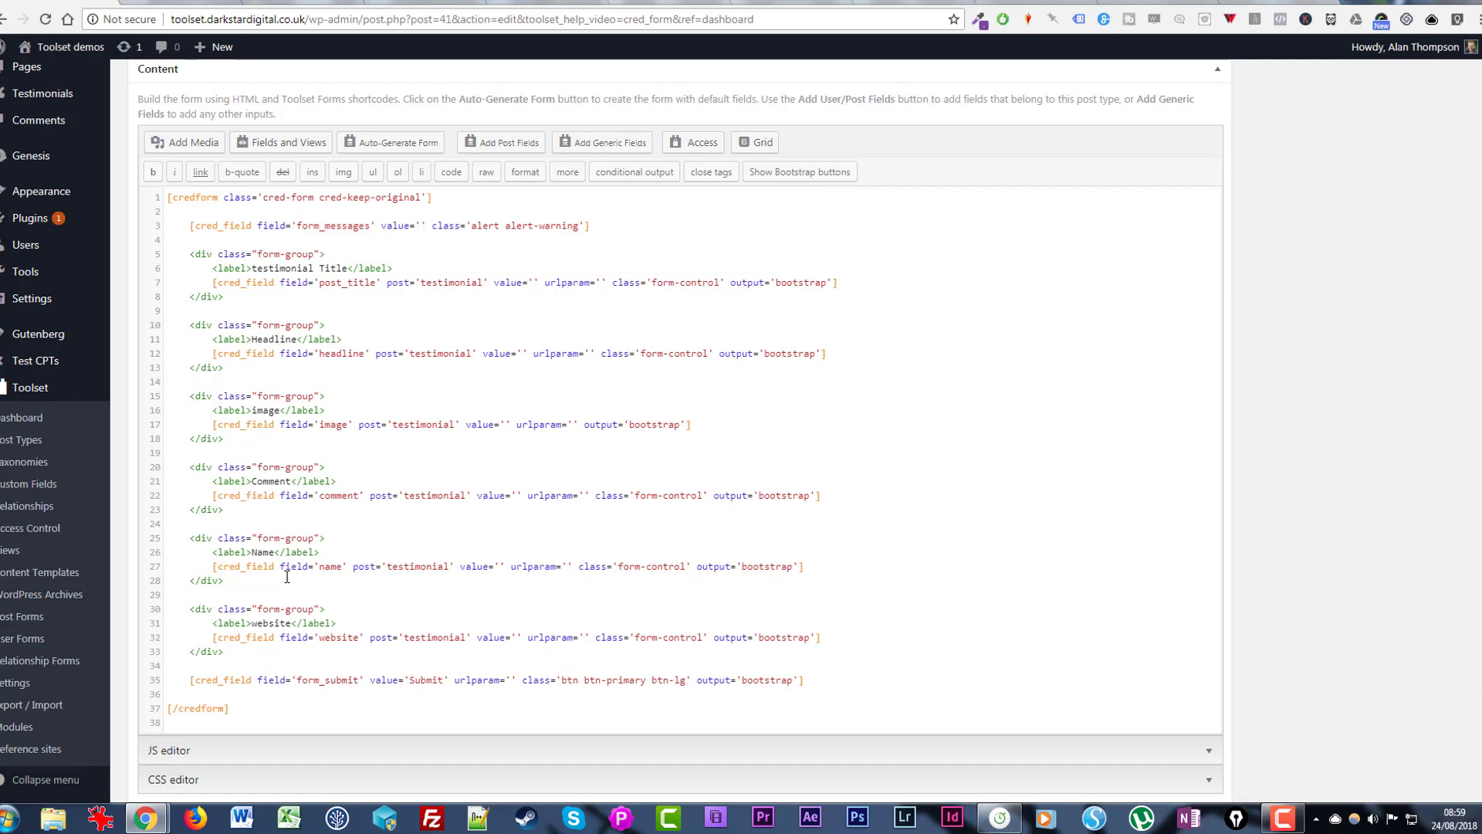
scroll(317, 569, up, 1)
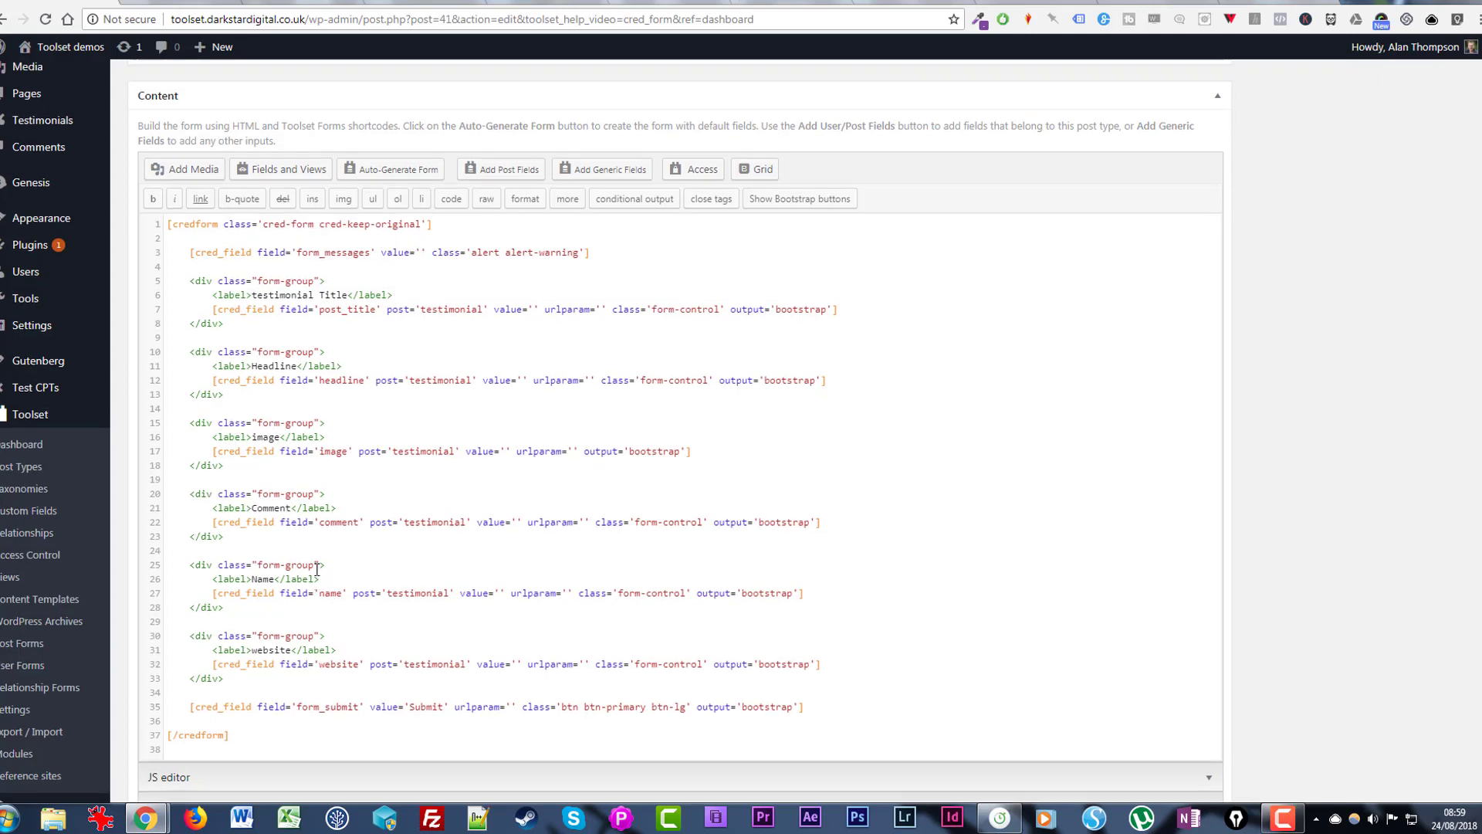
scroll(317, 570, down, 1)
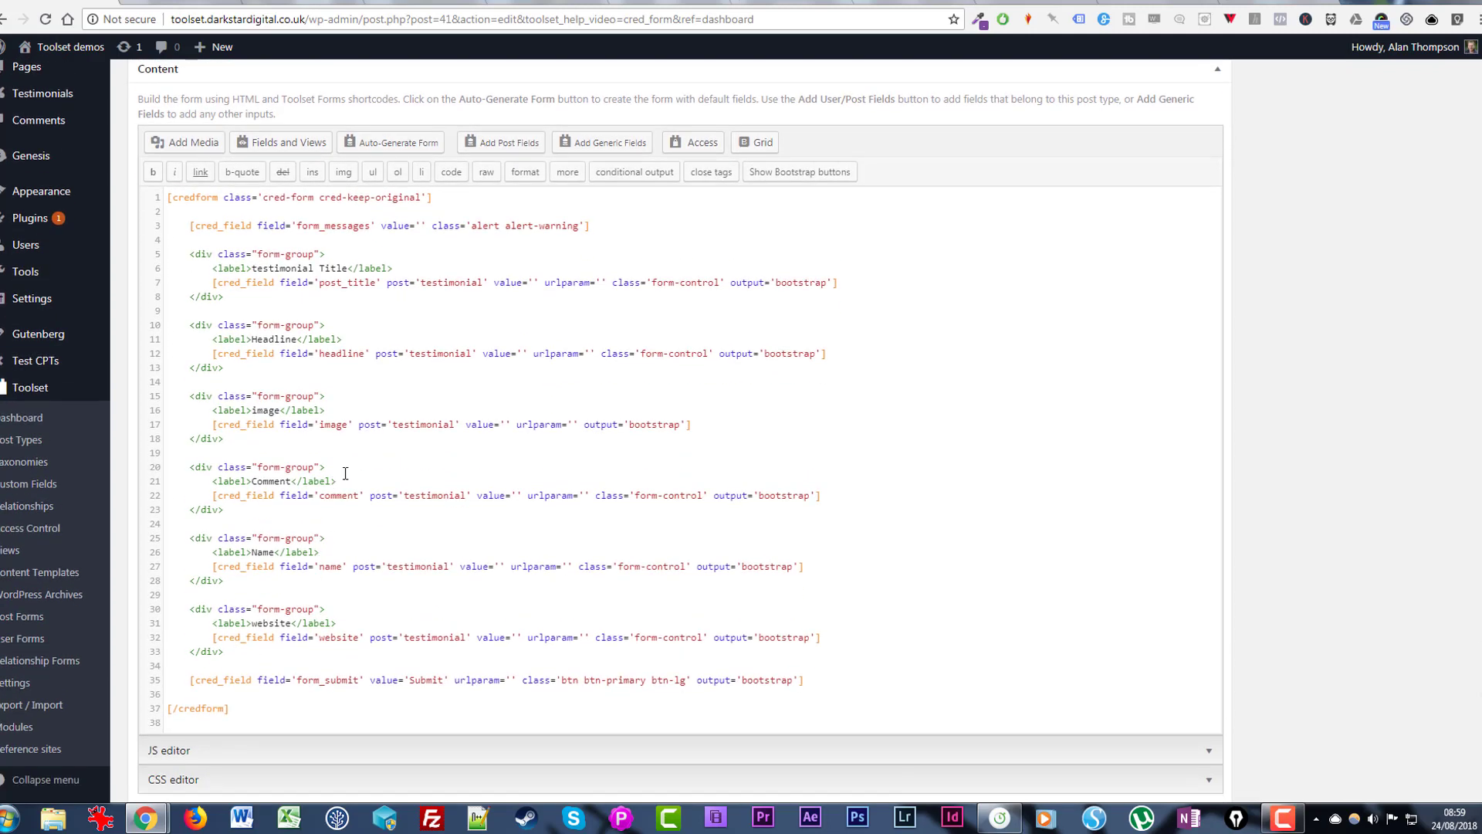
scroll(345, 473, down, 3)
scroll(345, 473, up, 4)
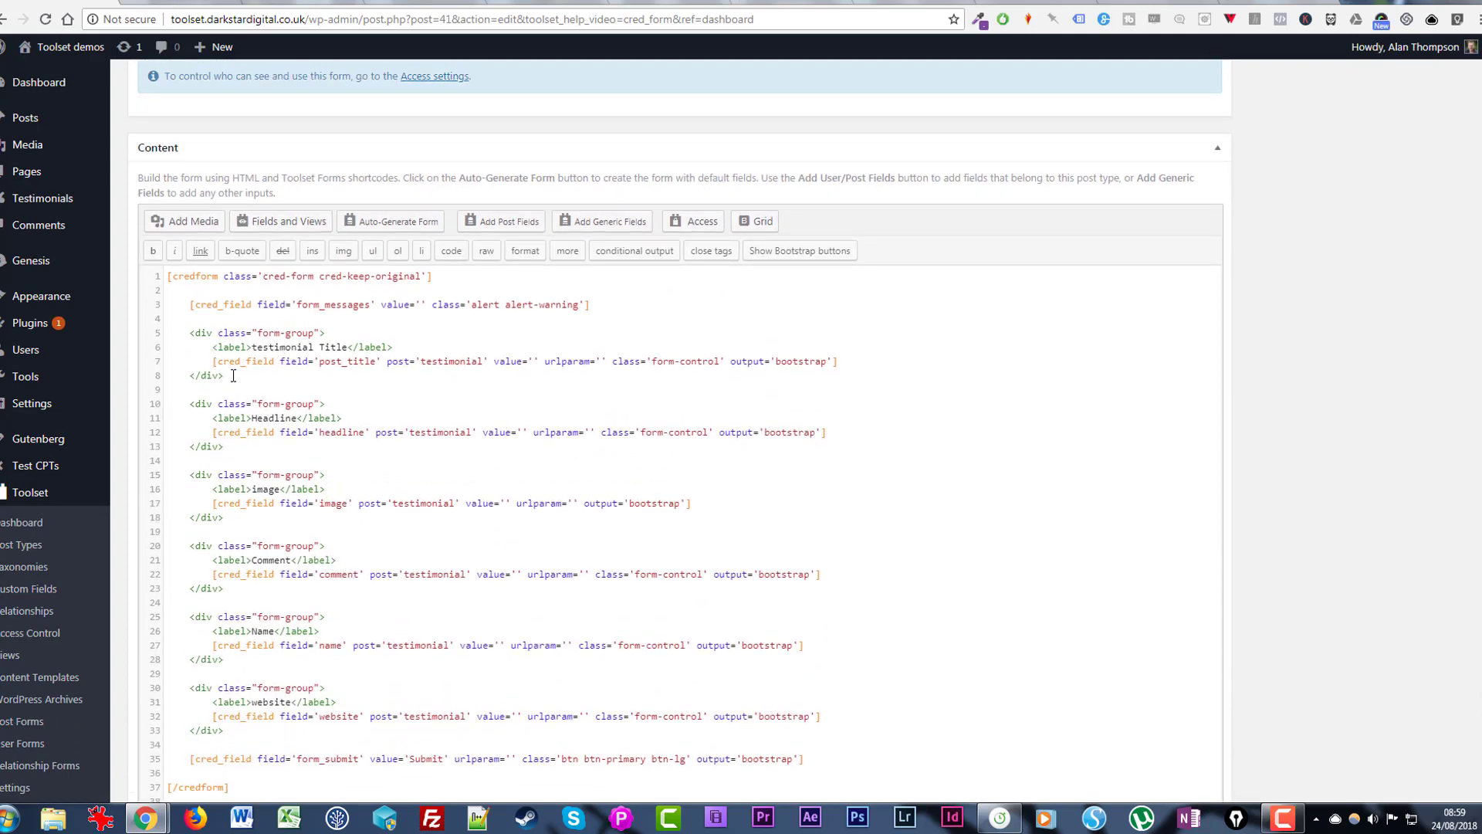
drag(225, 377, 185, 335)
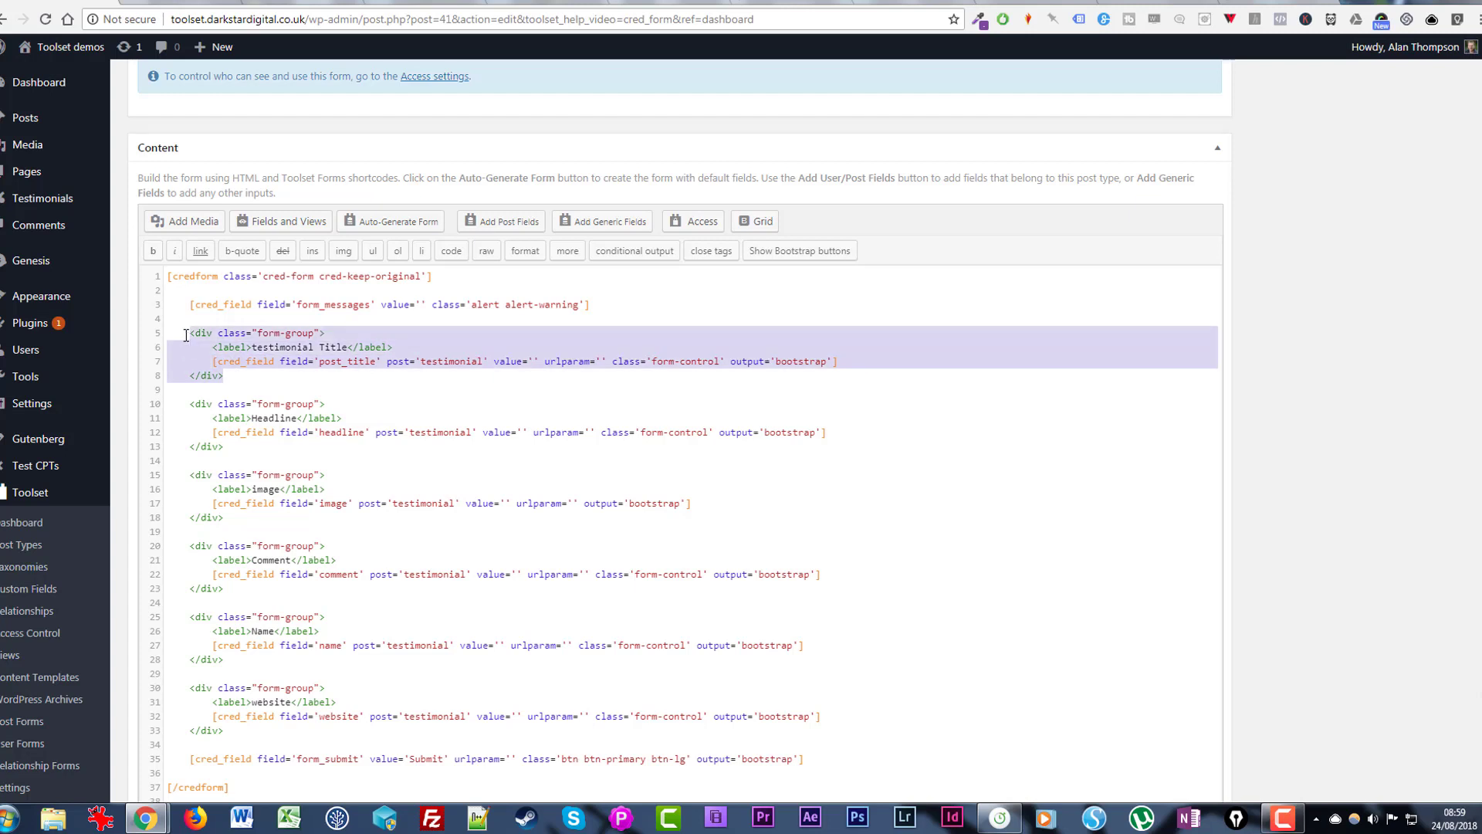
key(Delete)
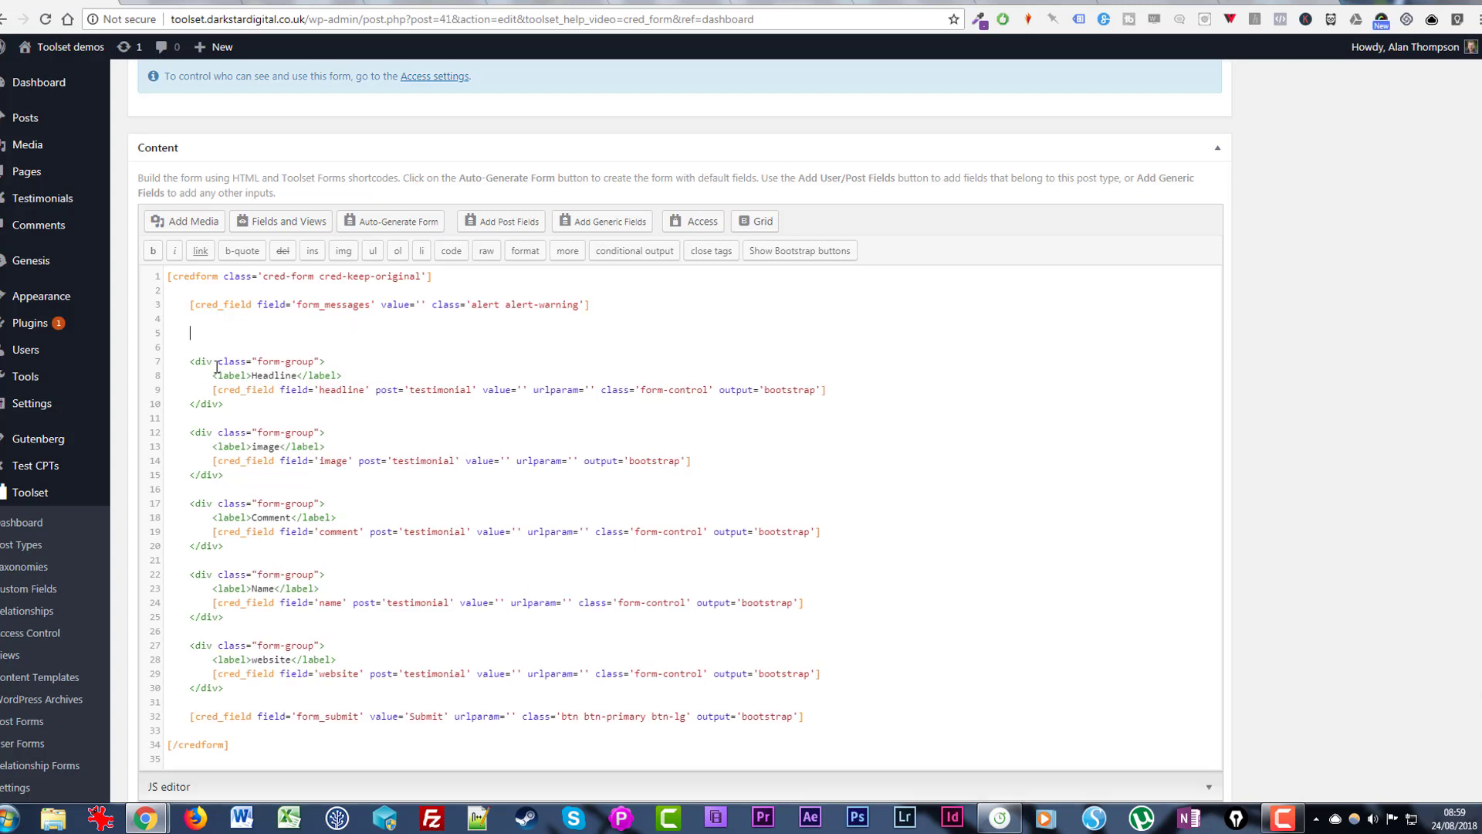
key(BackSpace)
key(BackSpace)
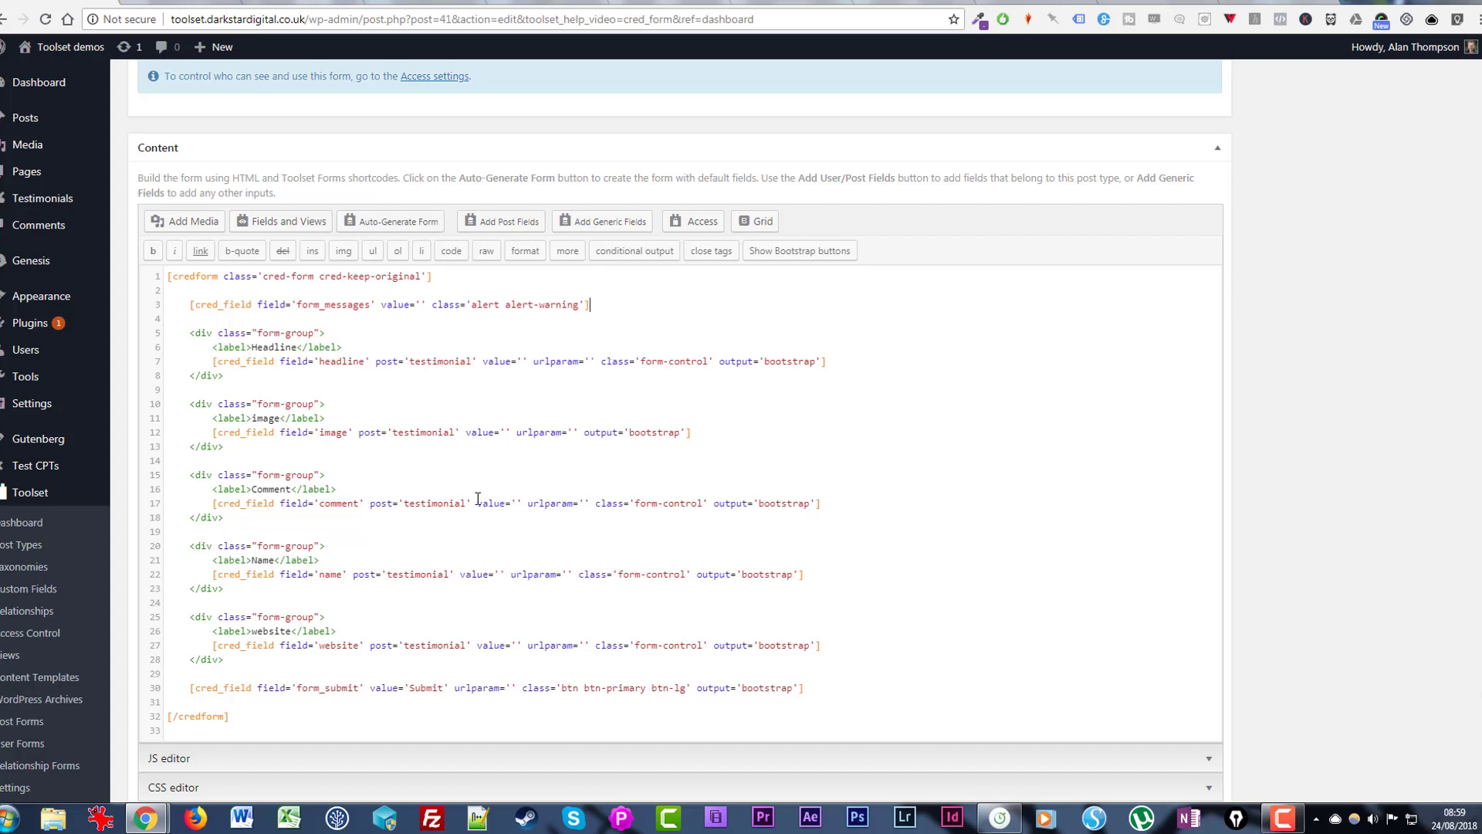
Add a new e-mail notification and review its trigger, recipient, sender, subject and body settings
scroll(416, 379, down, 1)
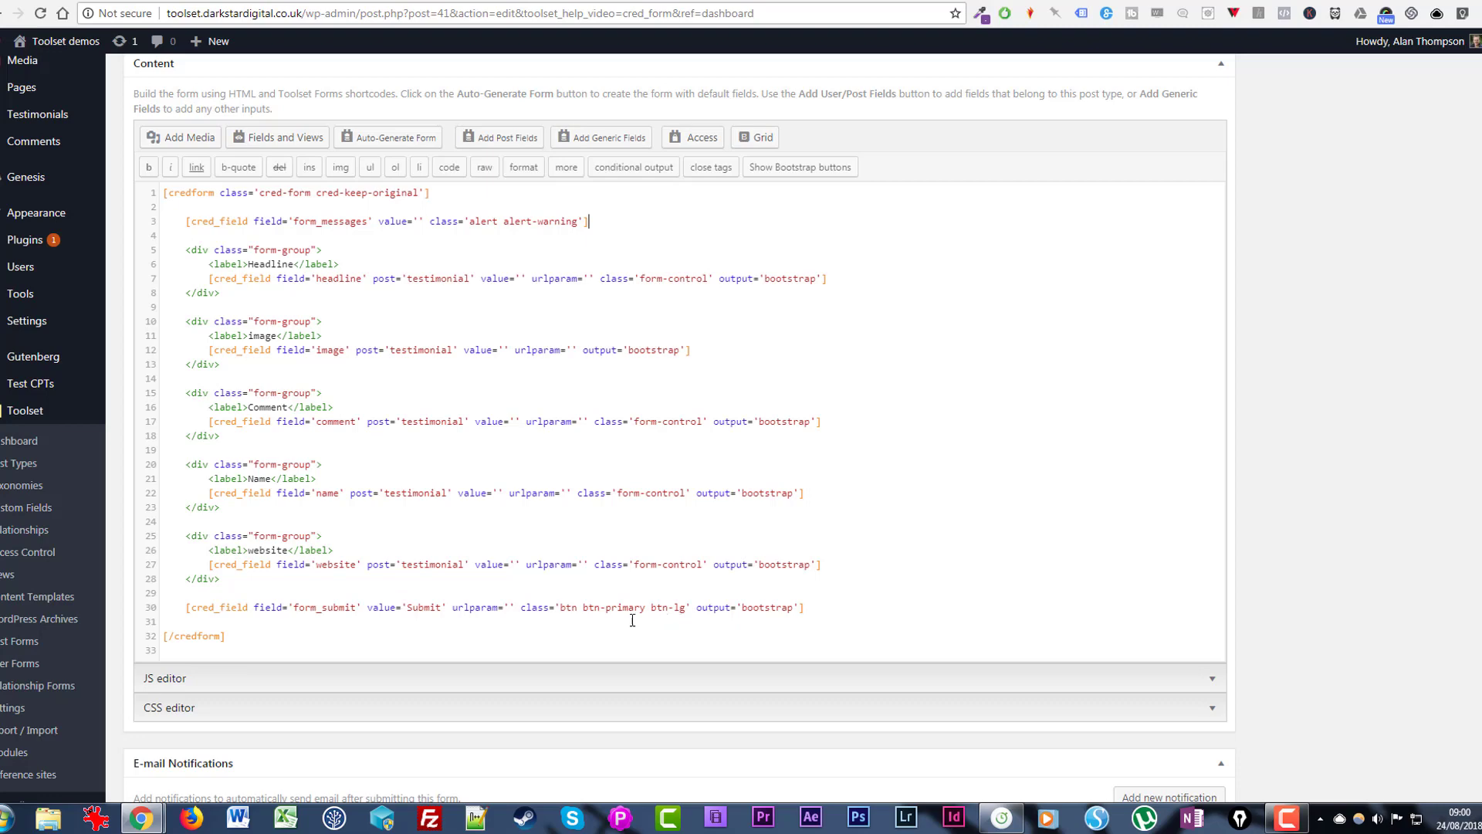
scroll(535, 327, down, 1)
scroll(536, 328, up, 2)
scroll(536, 328, down, 1)
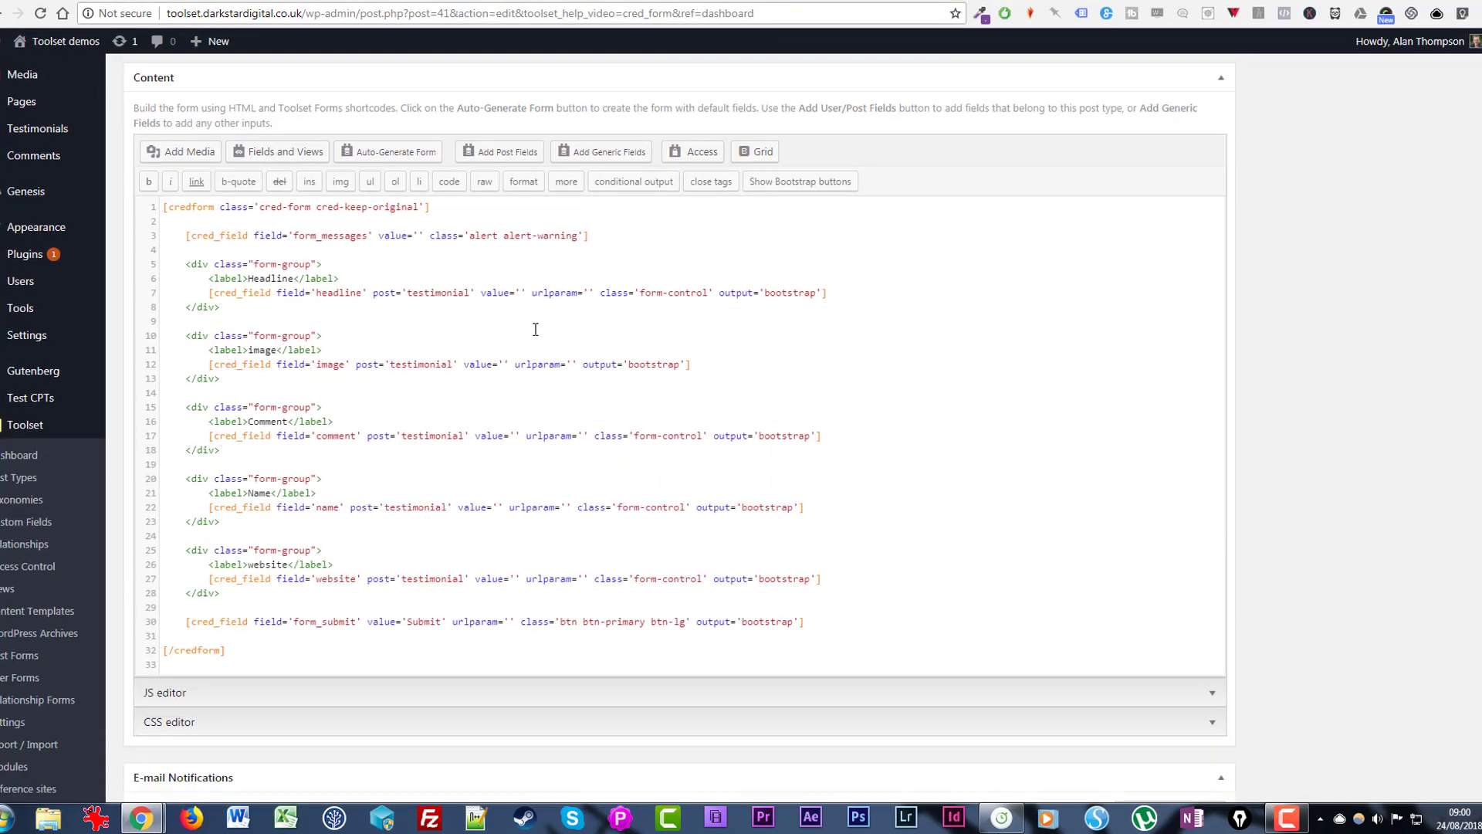
scroll(400, 438, down, 7)
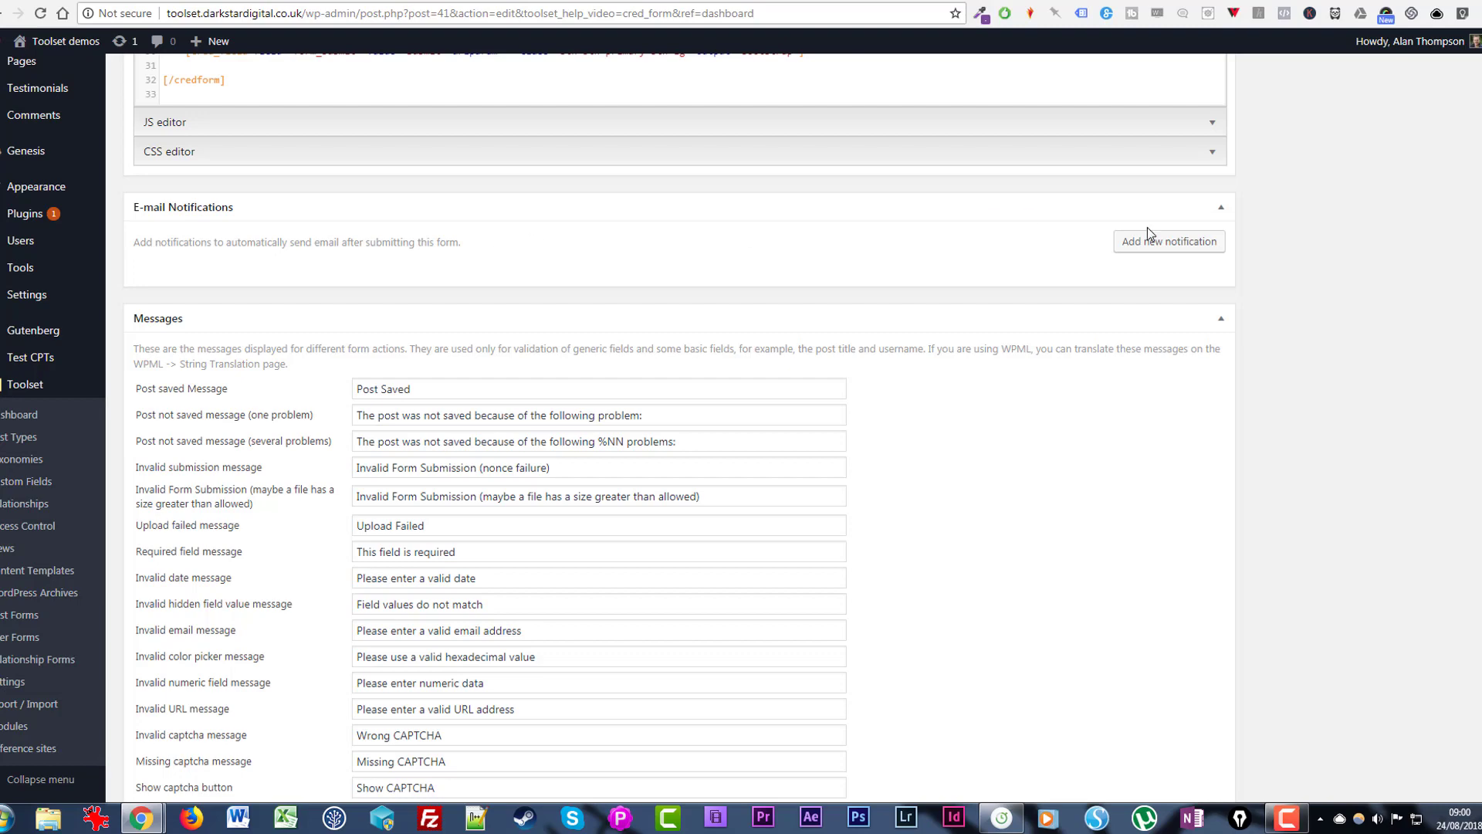
click(1164, 243)
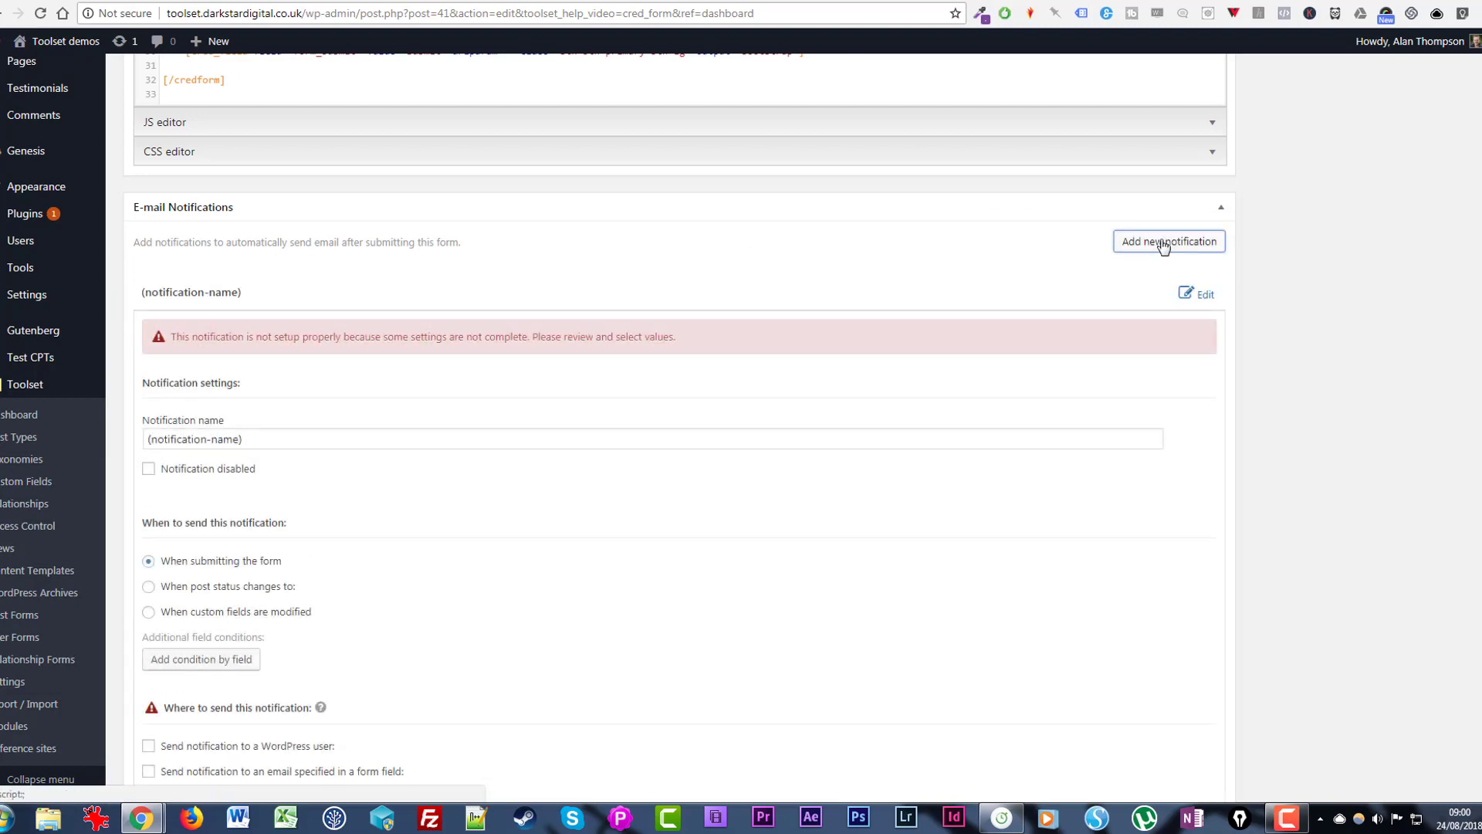
scroll(295, 364, down, 3)
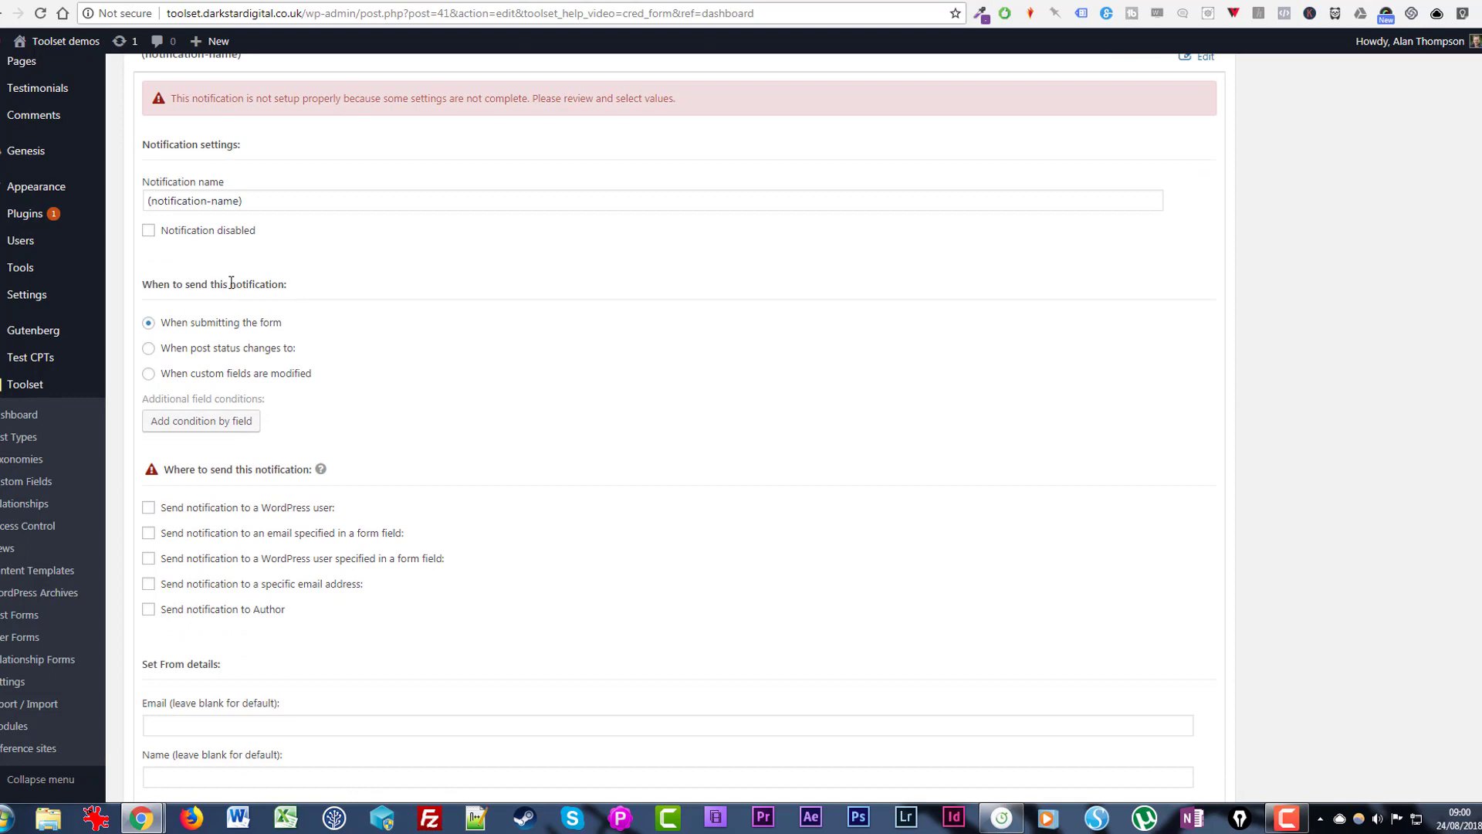
scroll(340, 513, down, 1)
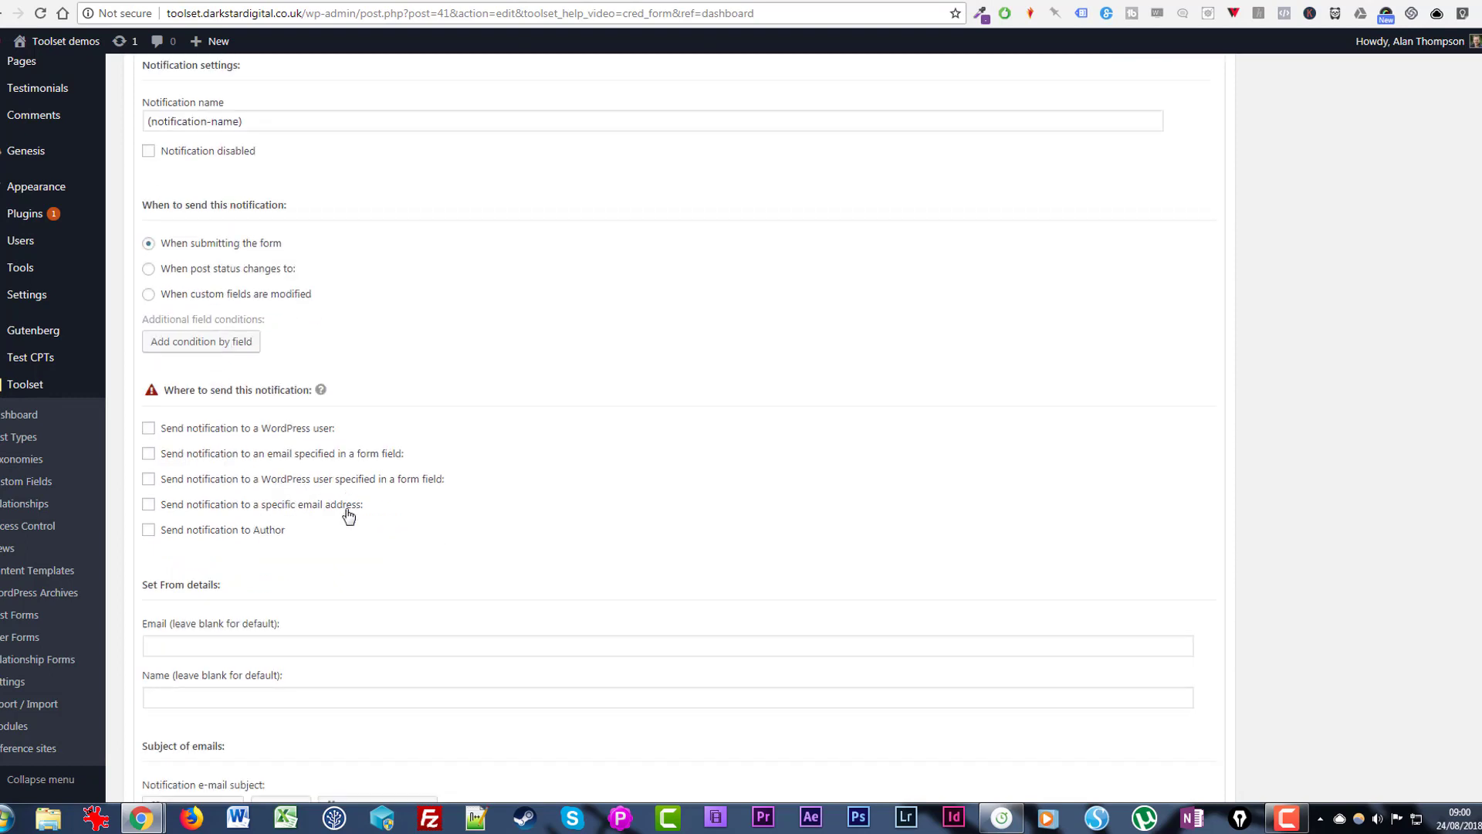
scroll(235, 459, down, 1)
scroll(461, 410, down, 3)
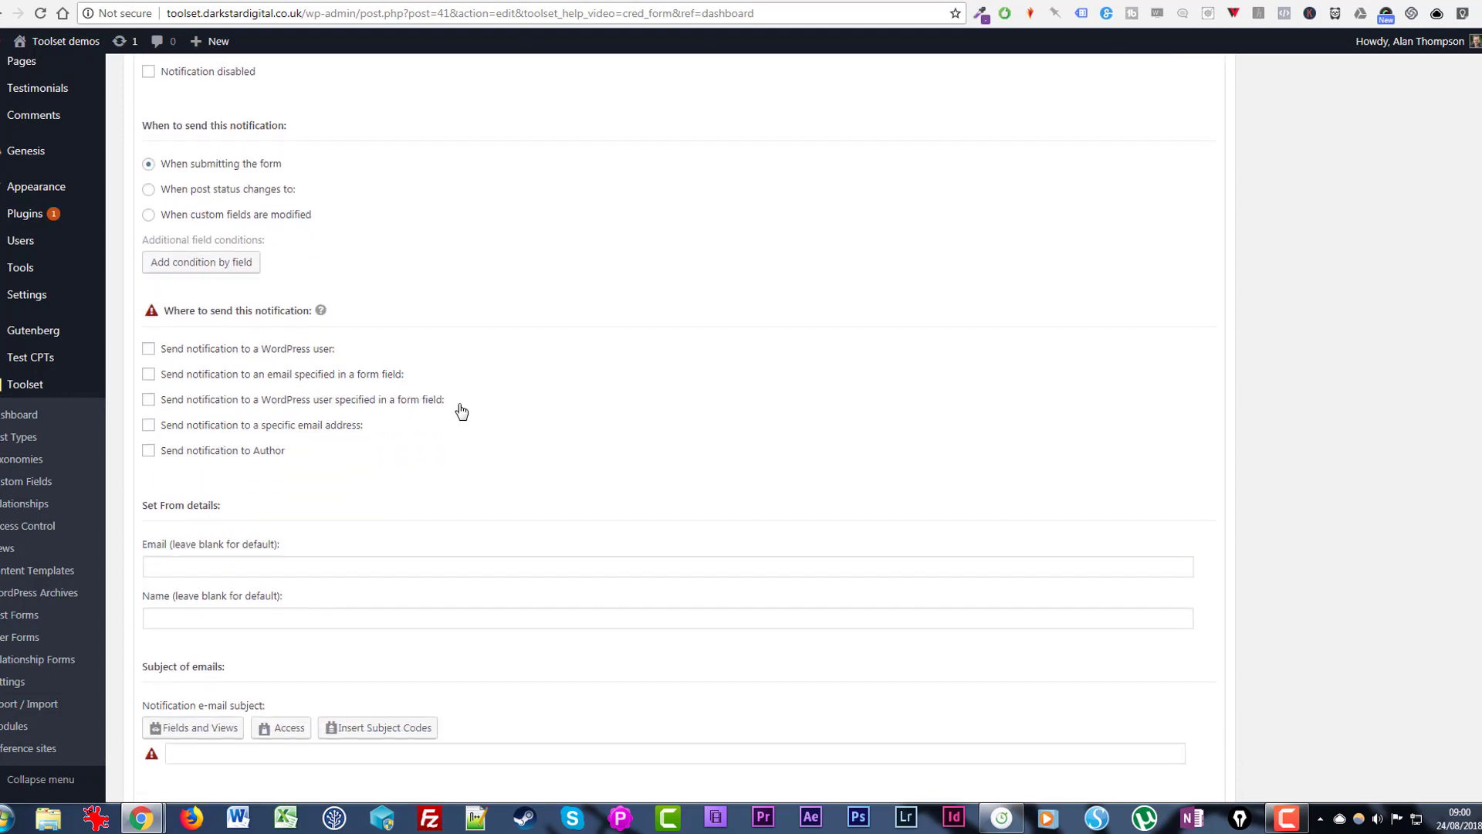
scroll(462, 410, down, 3)
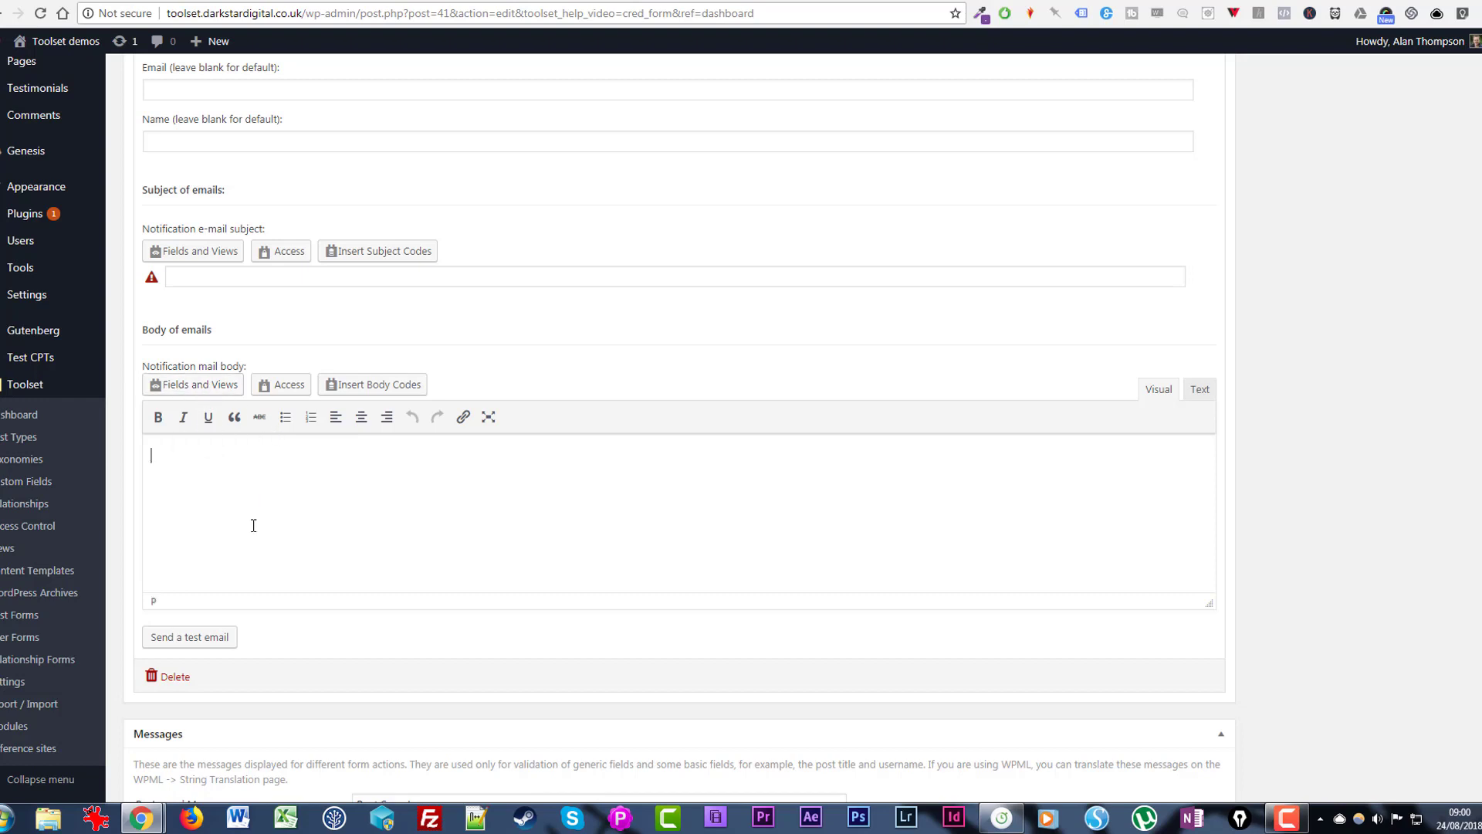
Delete the new e-mail notification and save the testimonials post form
click(178, 678)
click(785, 434)
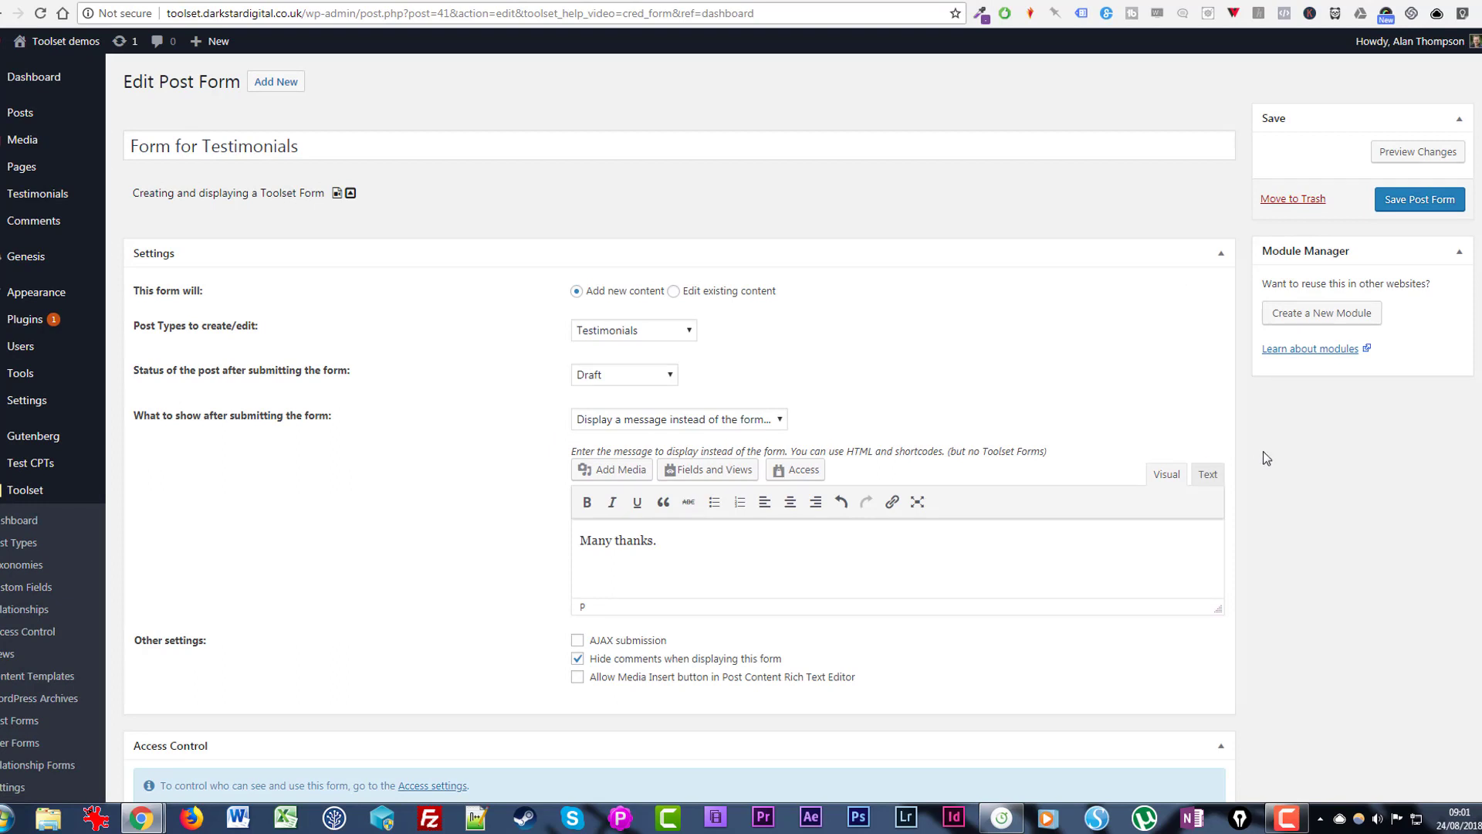
click(1415, 200)
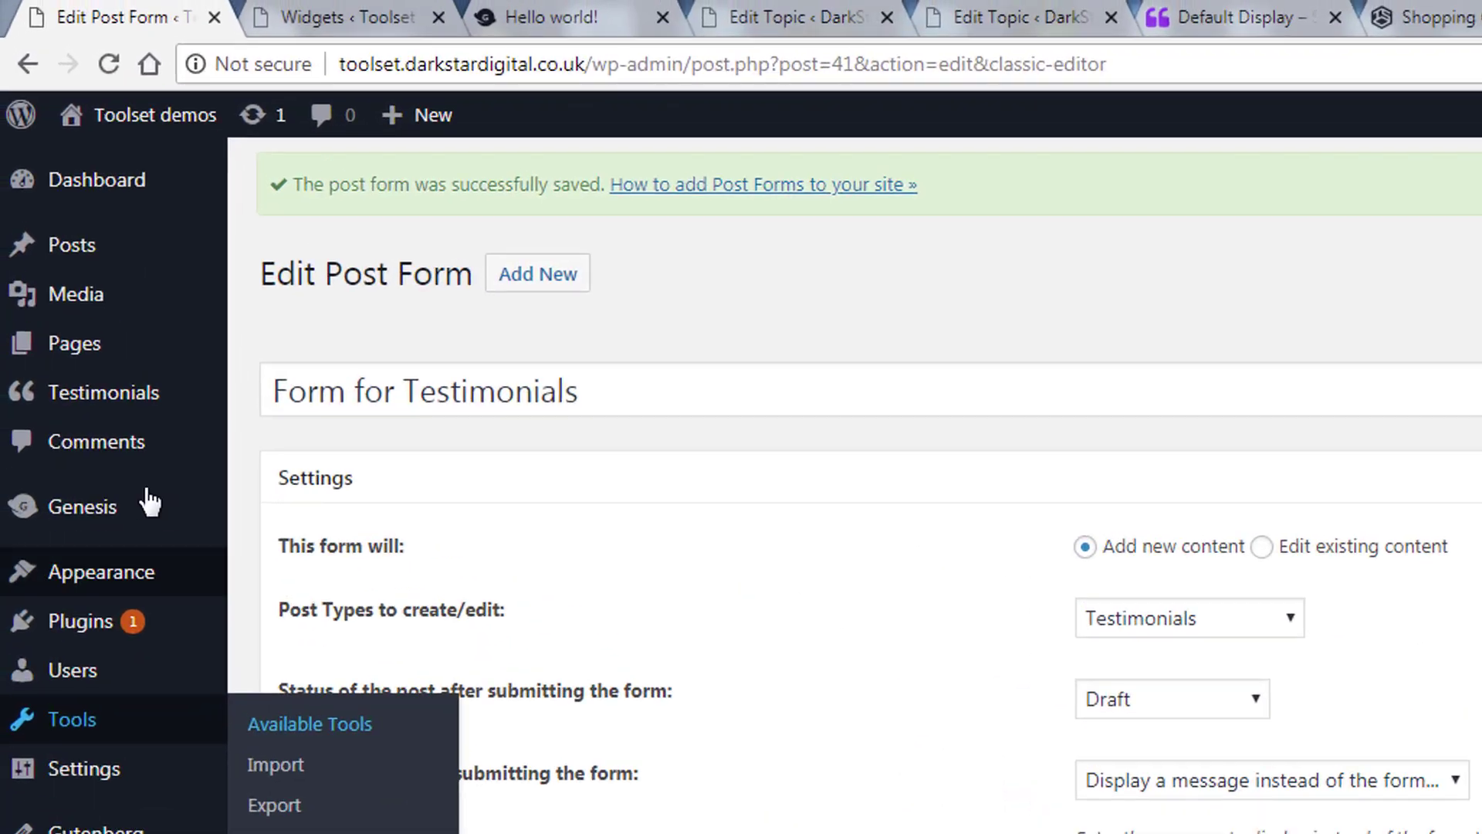
Create a new page titled "Submit a testimonial"
mouse_move(30, 174)
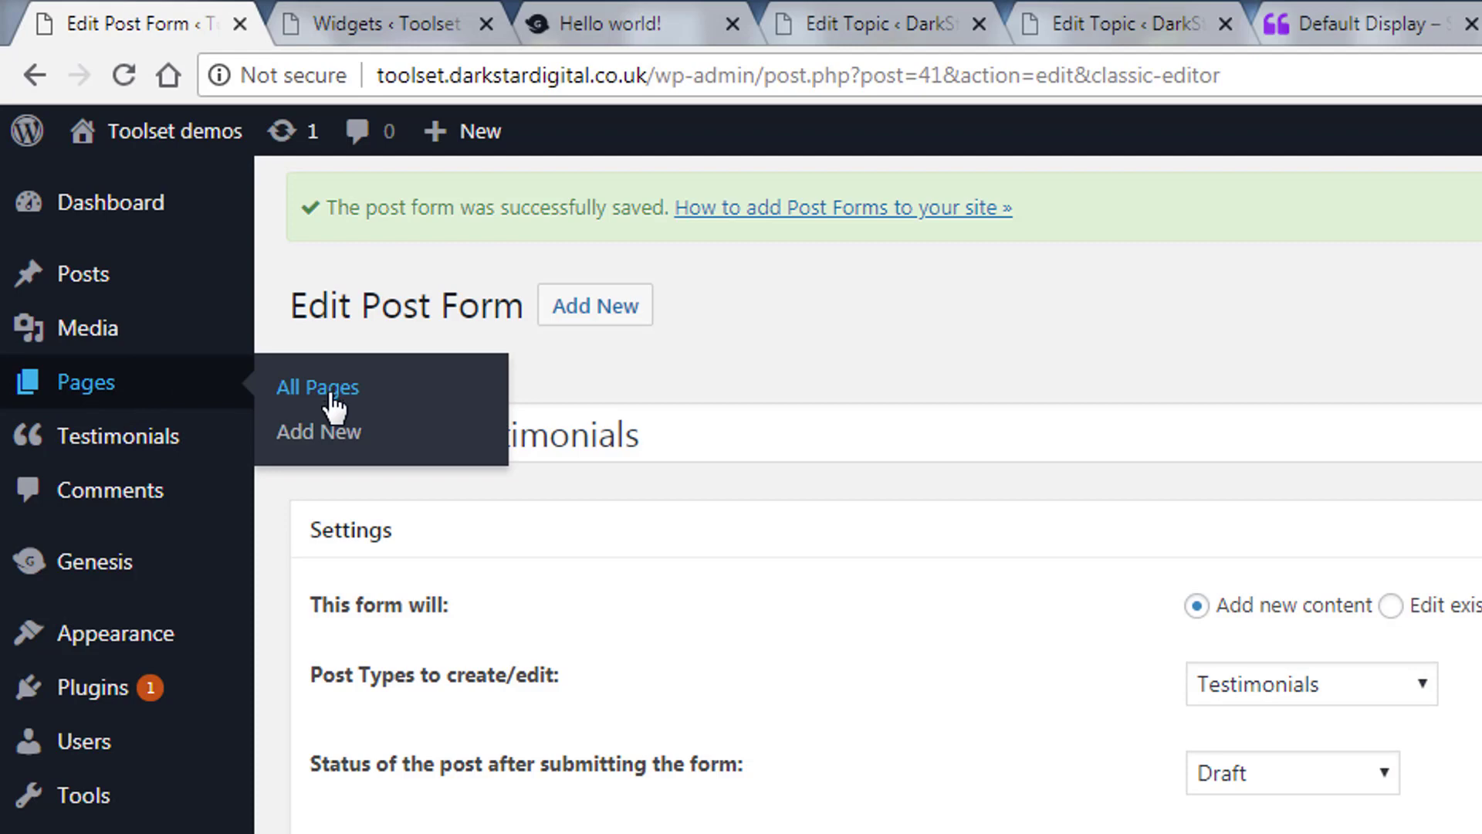
click(334, 450)
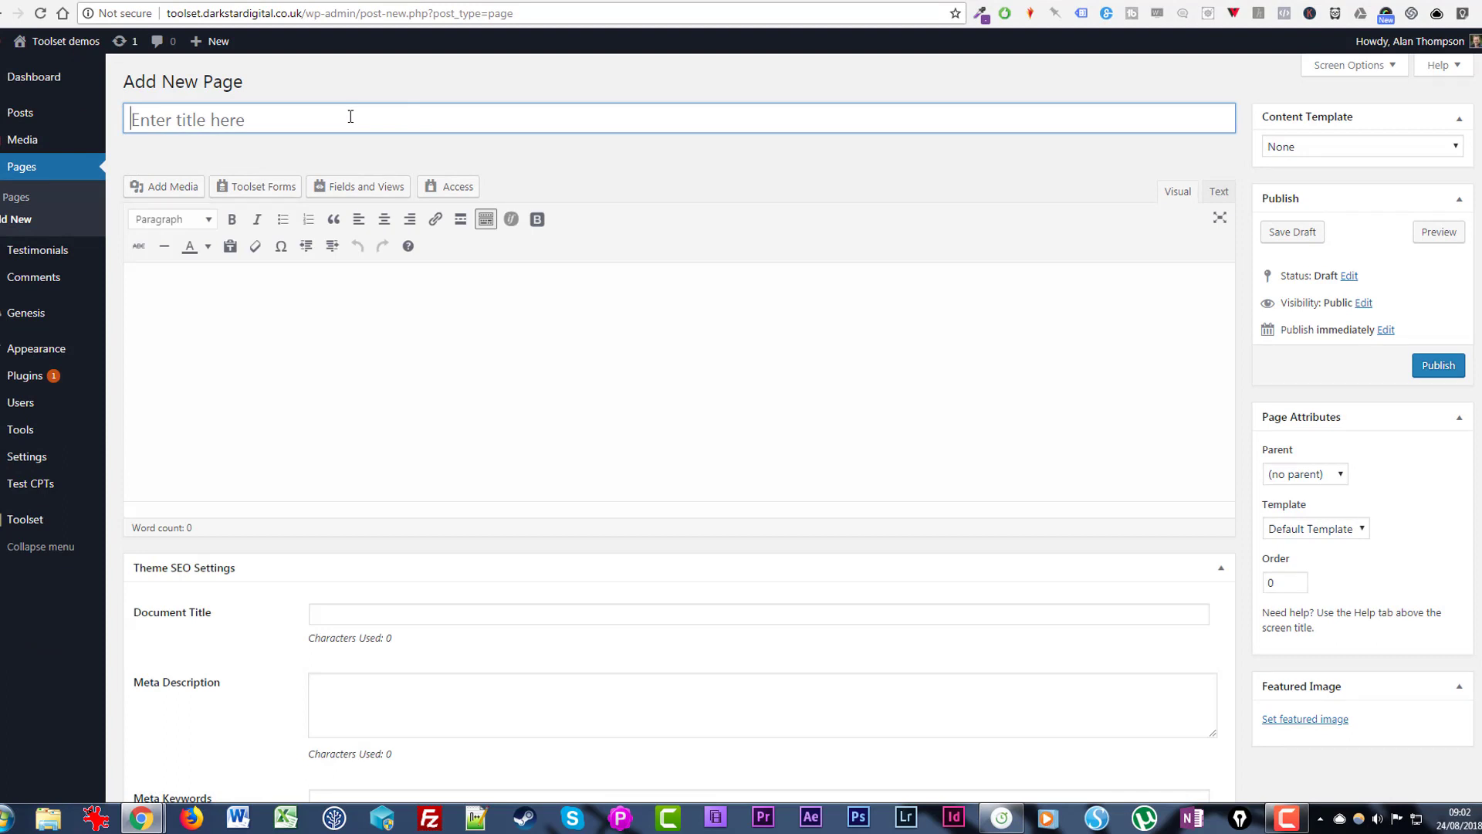
click(351, 117)
text(Submit a testim)
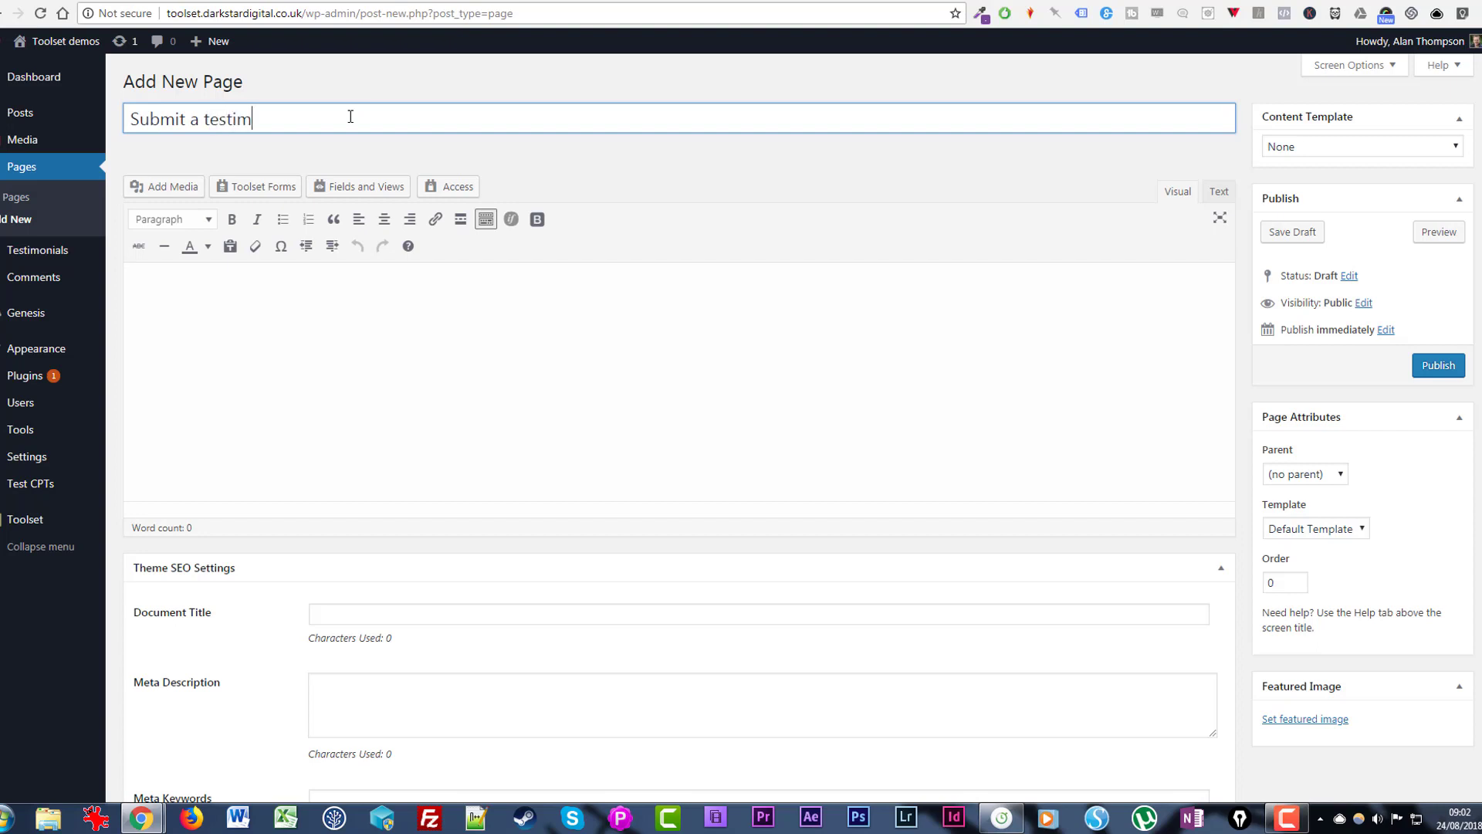
text(onial)
Insert the Form for Testimonials shortcode into the page body using Toolset Forms
click(201, 276)
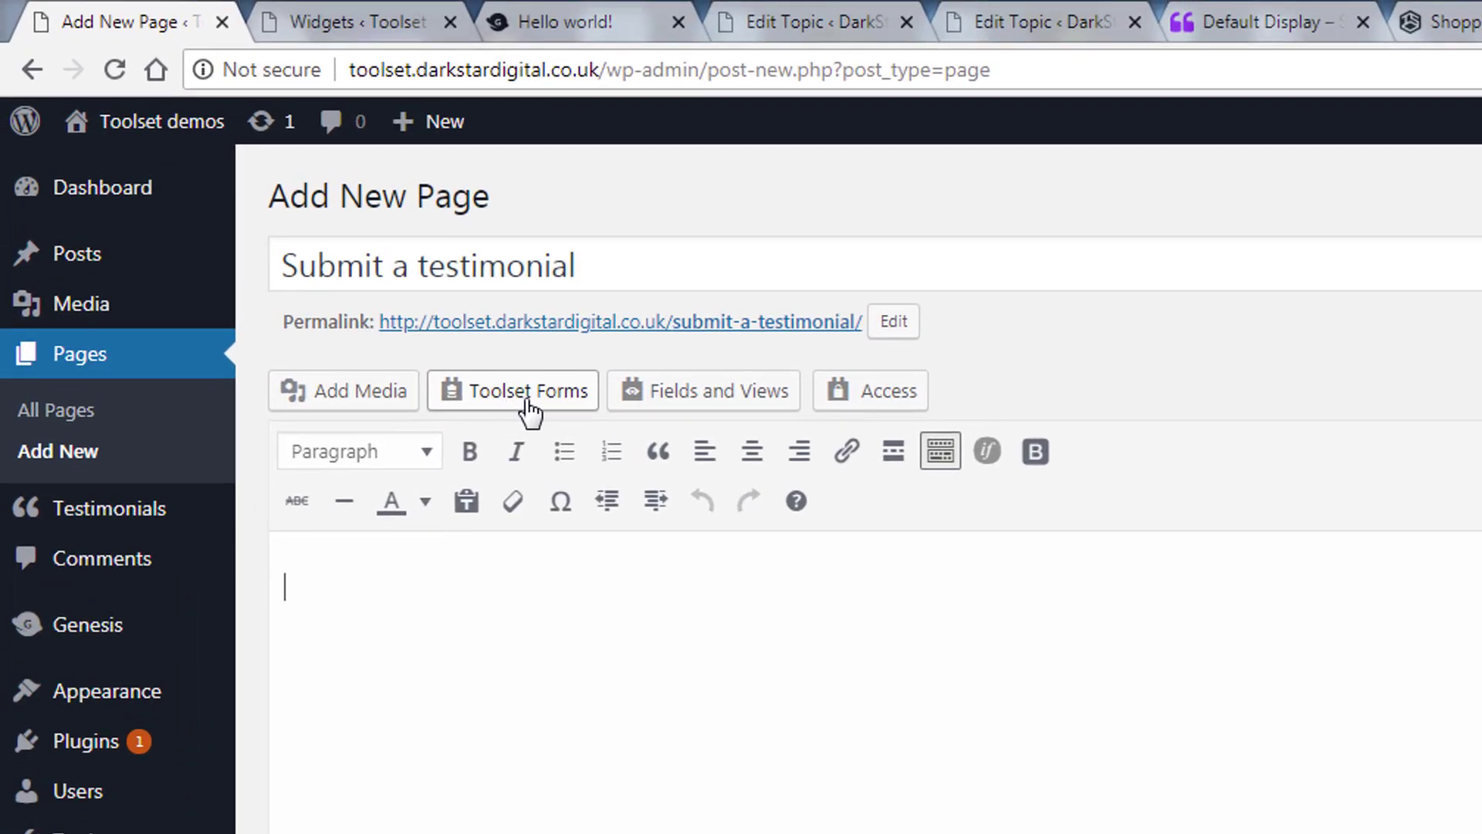
click(528, 393)
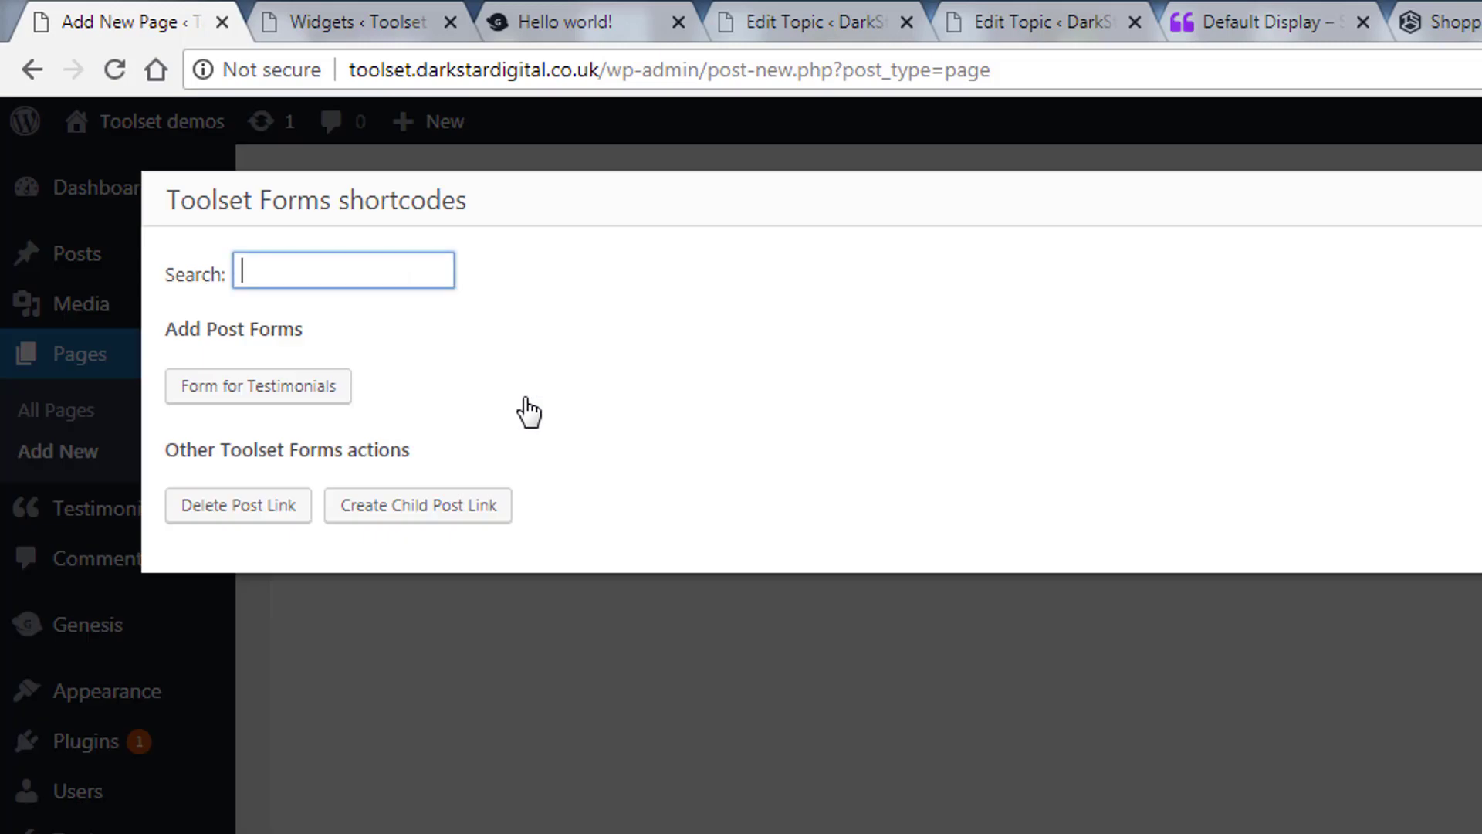
click(299, 390)
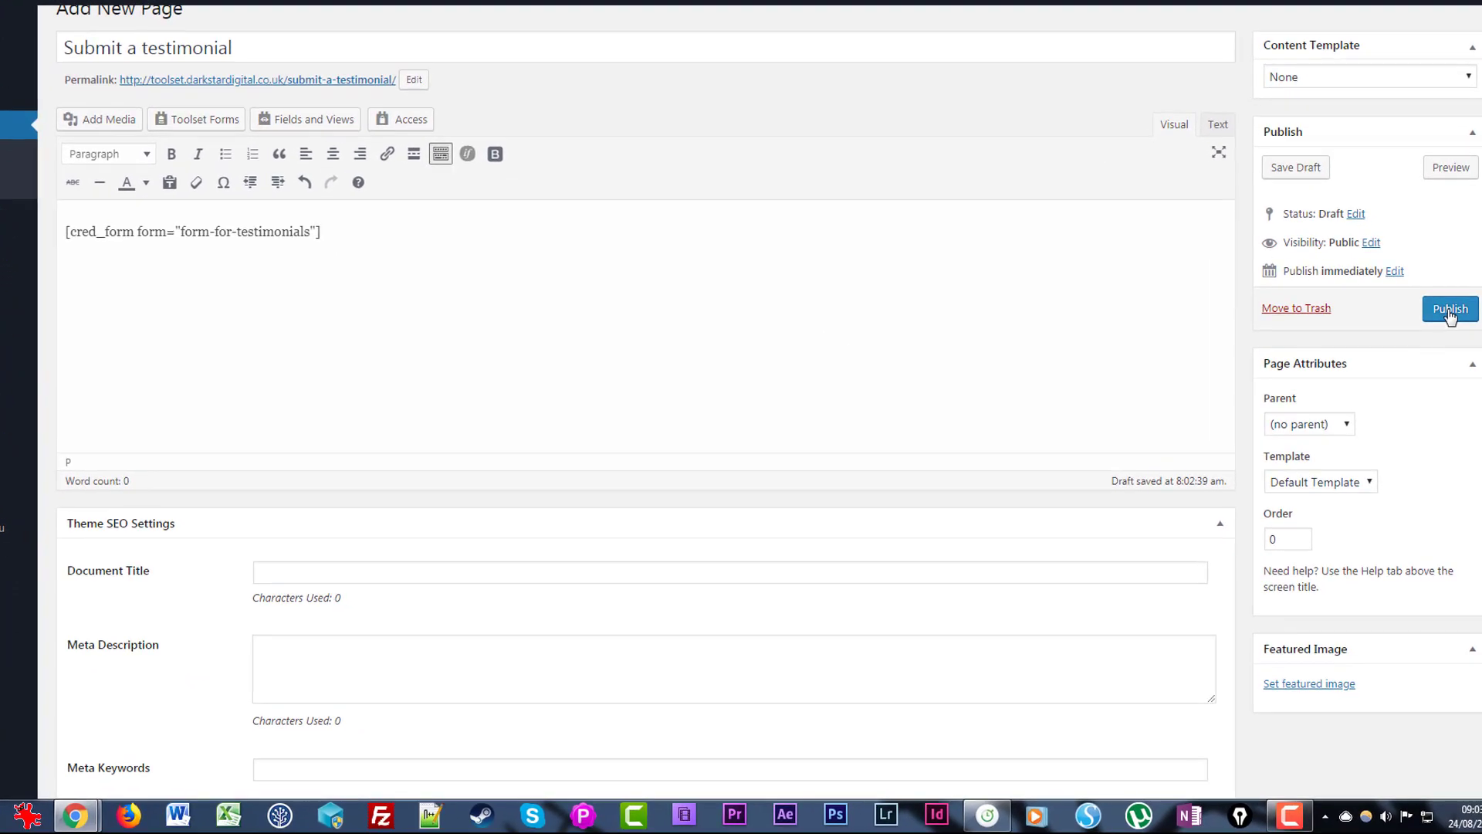
Publish the page and preview it with the cursor in the testimonial form's Headline field
click(1450, 309)
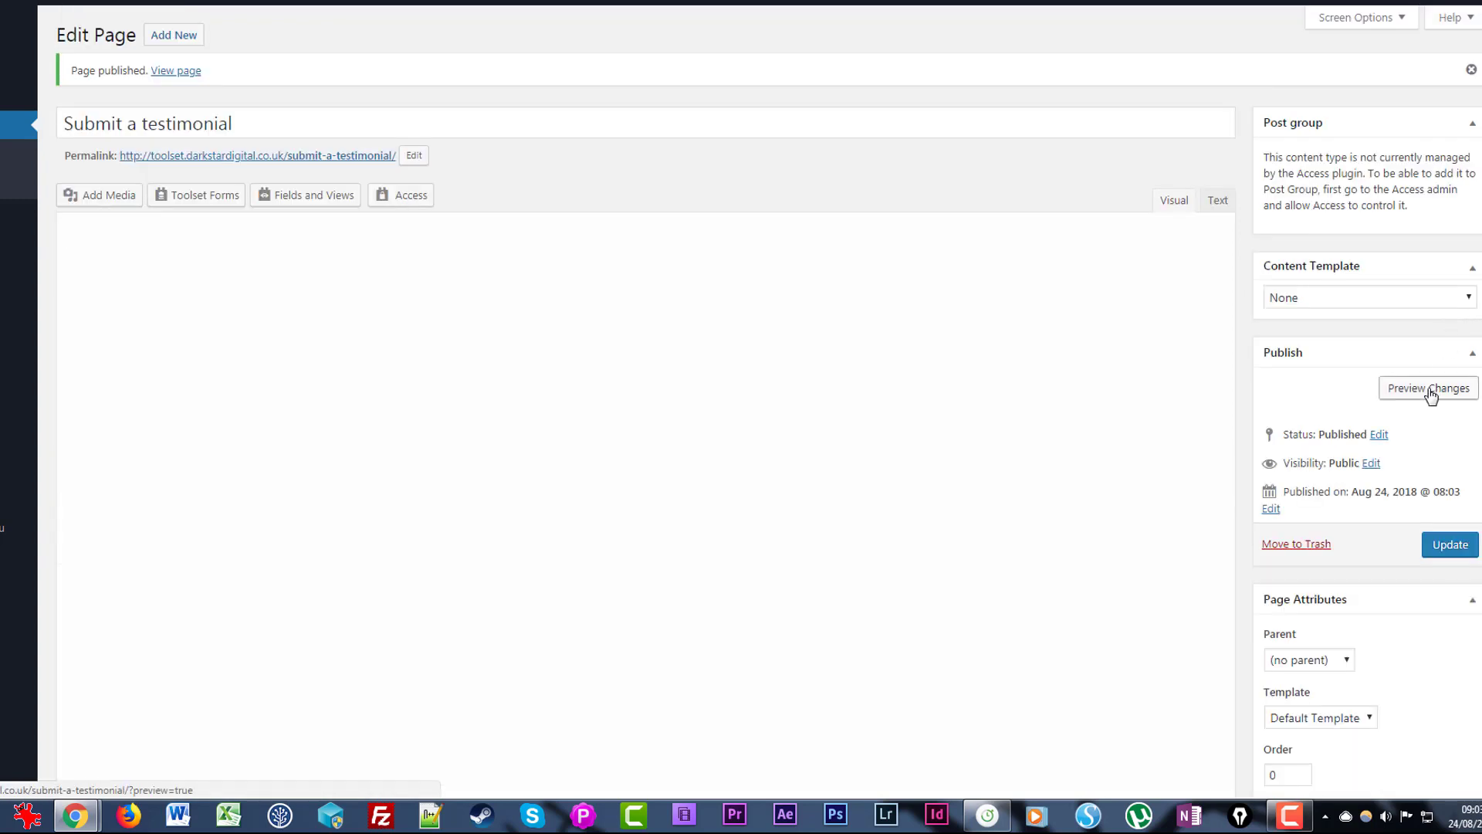
click(1438, 390)
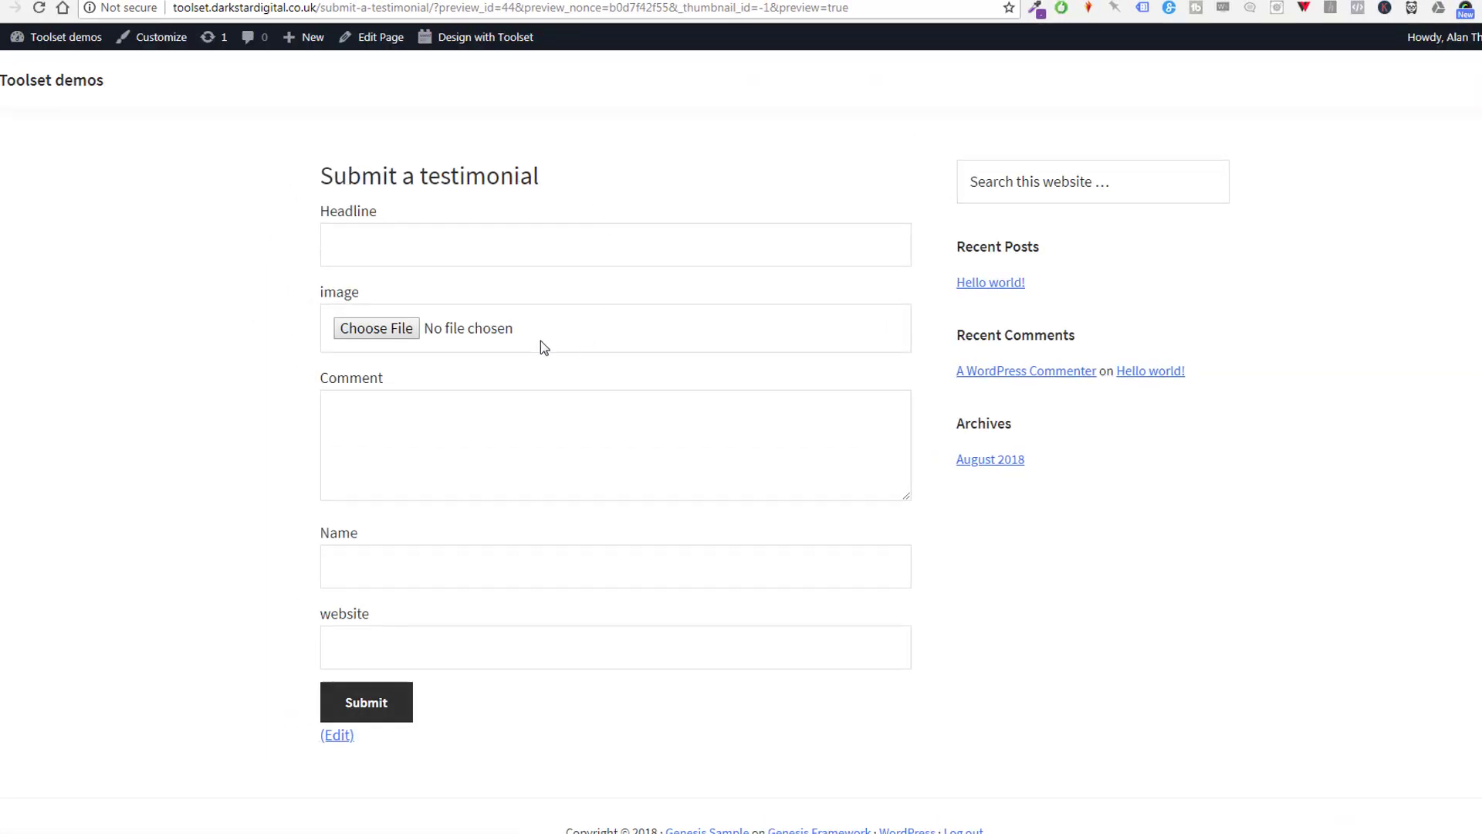
click(433, 245)
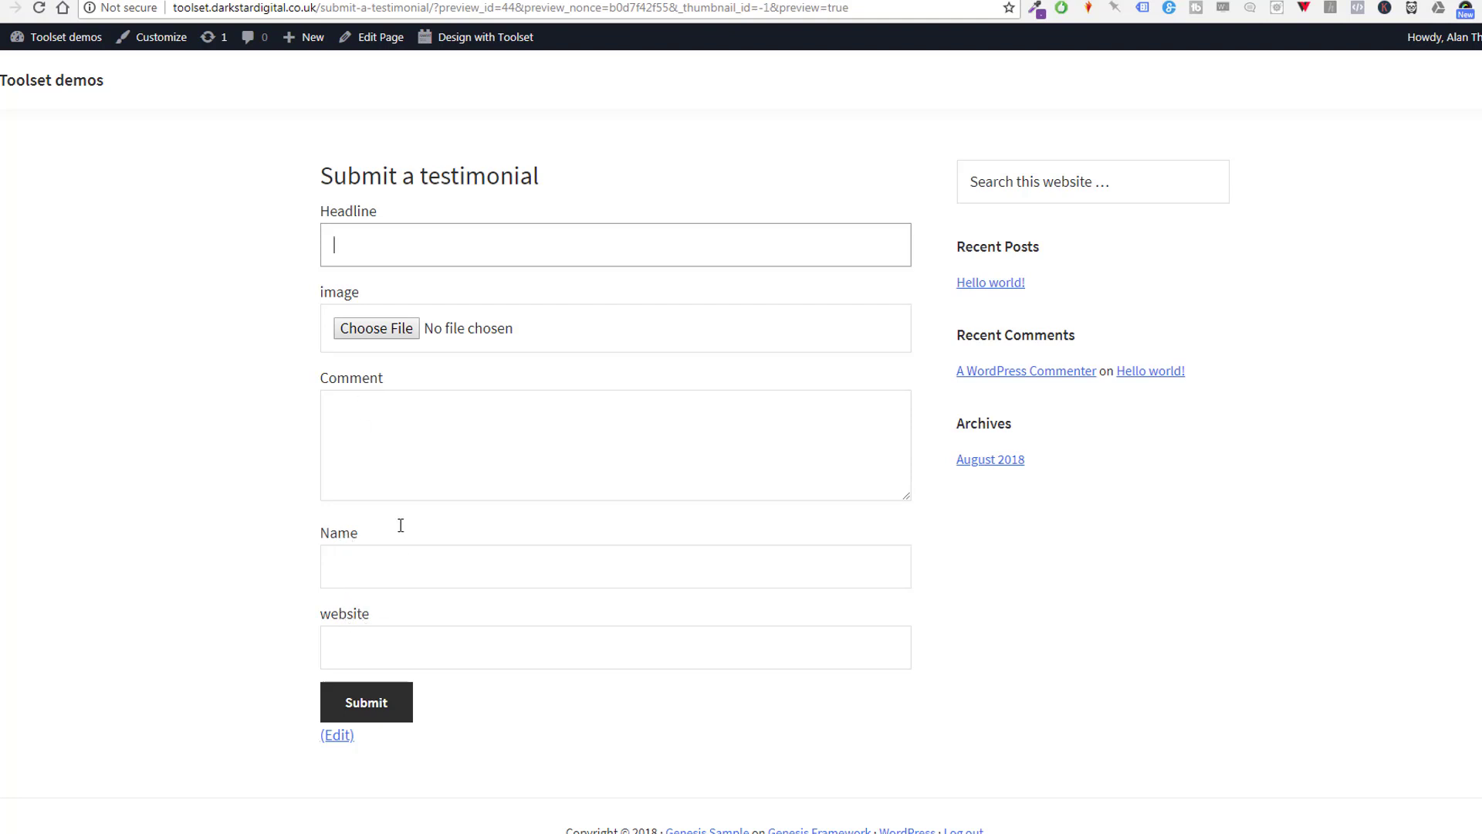
Enter "Test submission from form" as the testimonial's headline and attach cycling-664753.jpg as its image
scroll(422, 574, down, 1)
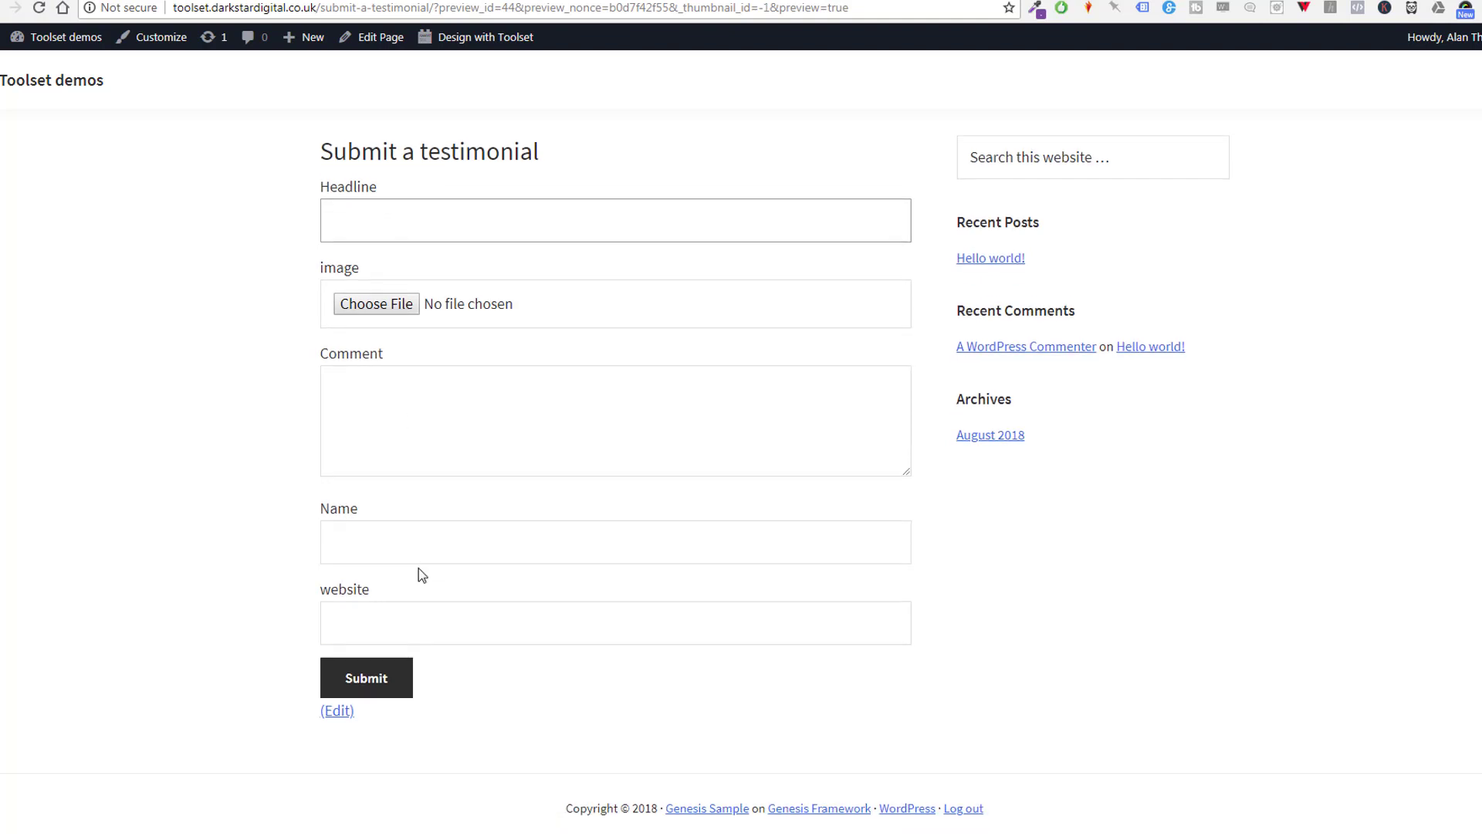
scroll(419, 568, up, 1)
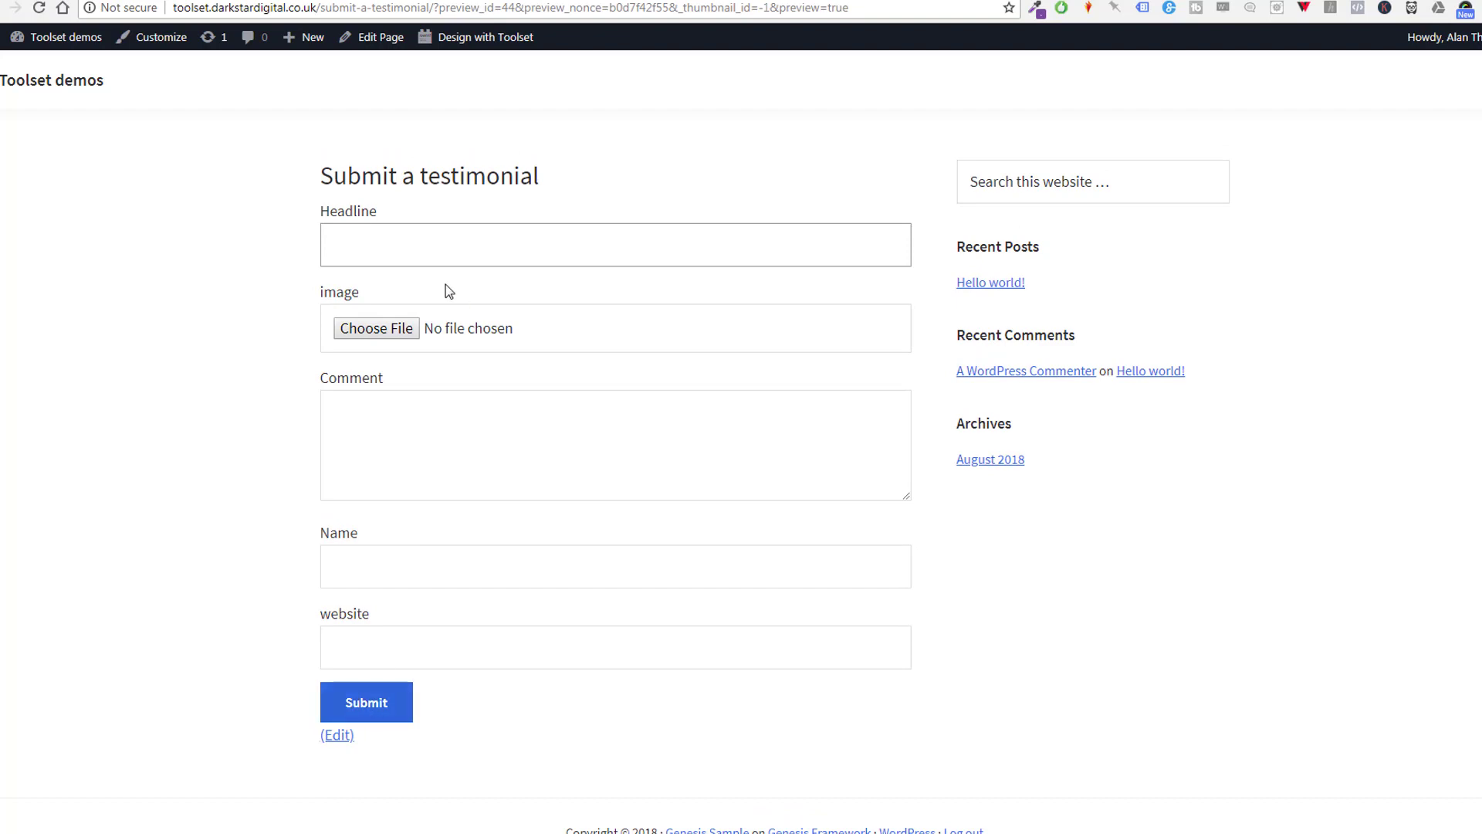
click(394, 247)
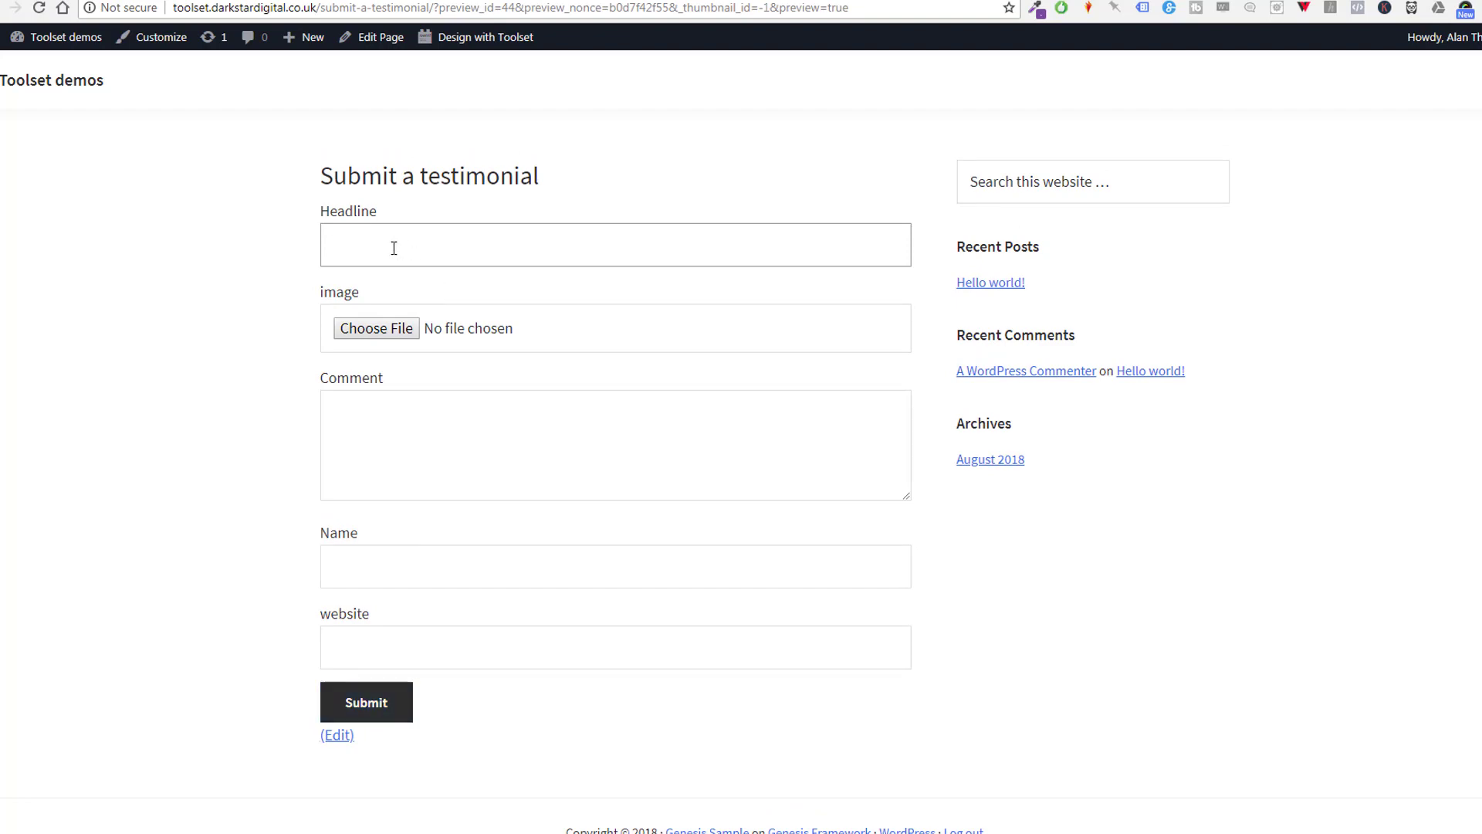
text(Test submission from form)
click(382, 330)
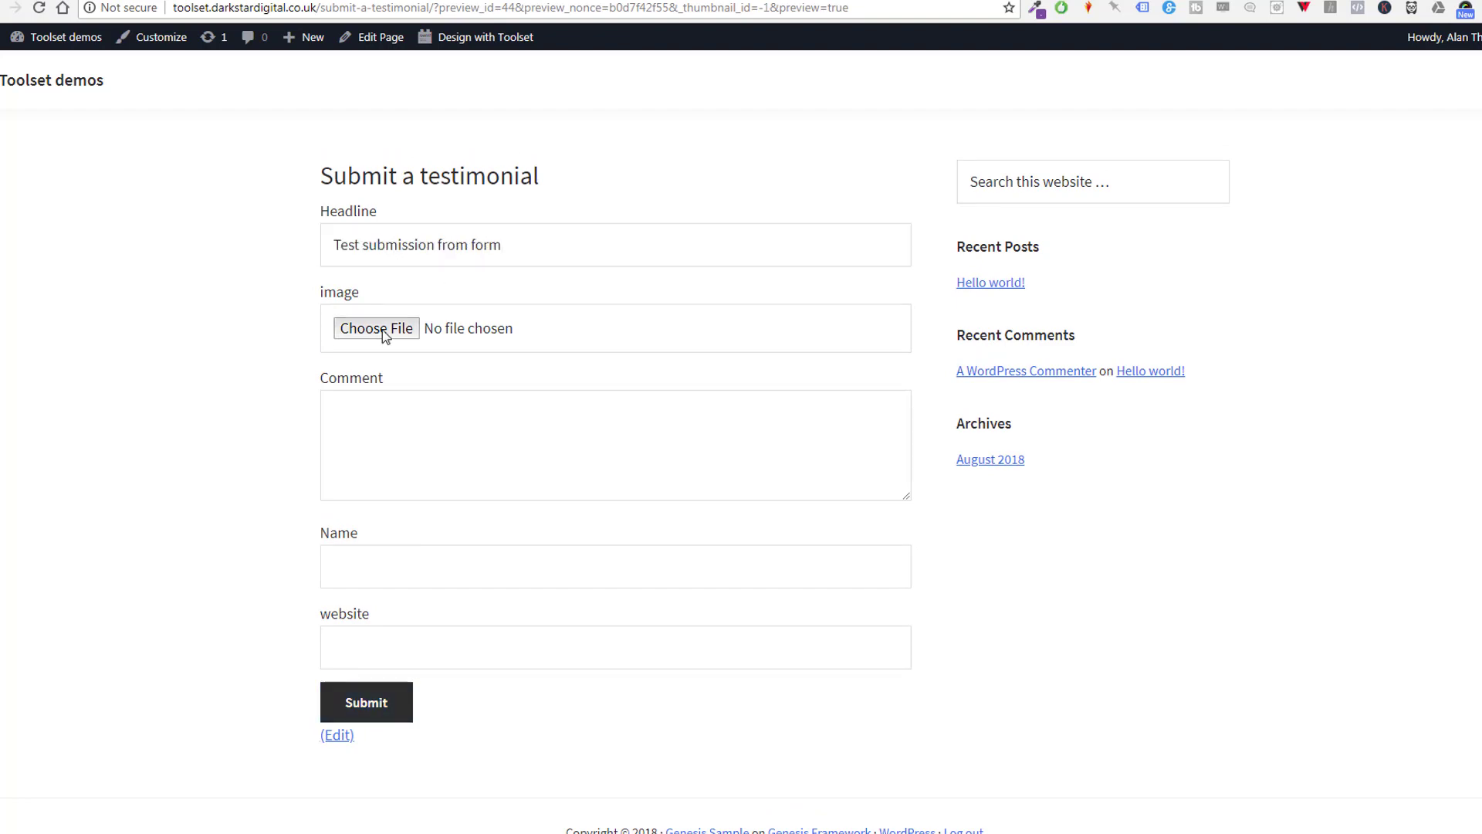
click(639, 301)
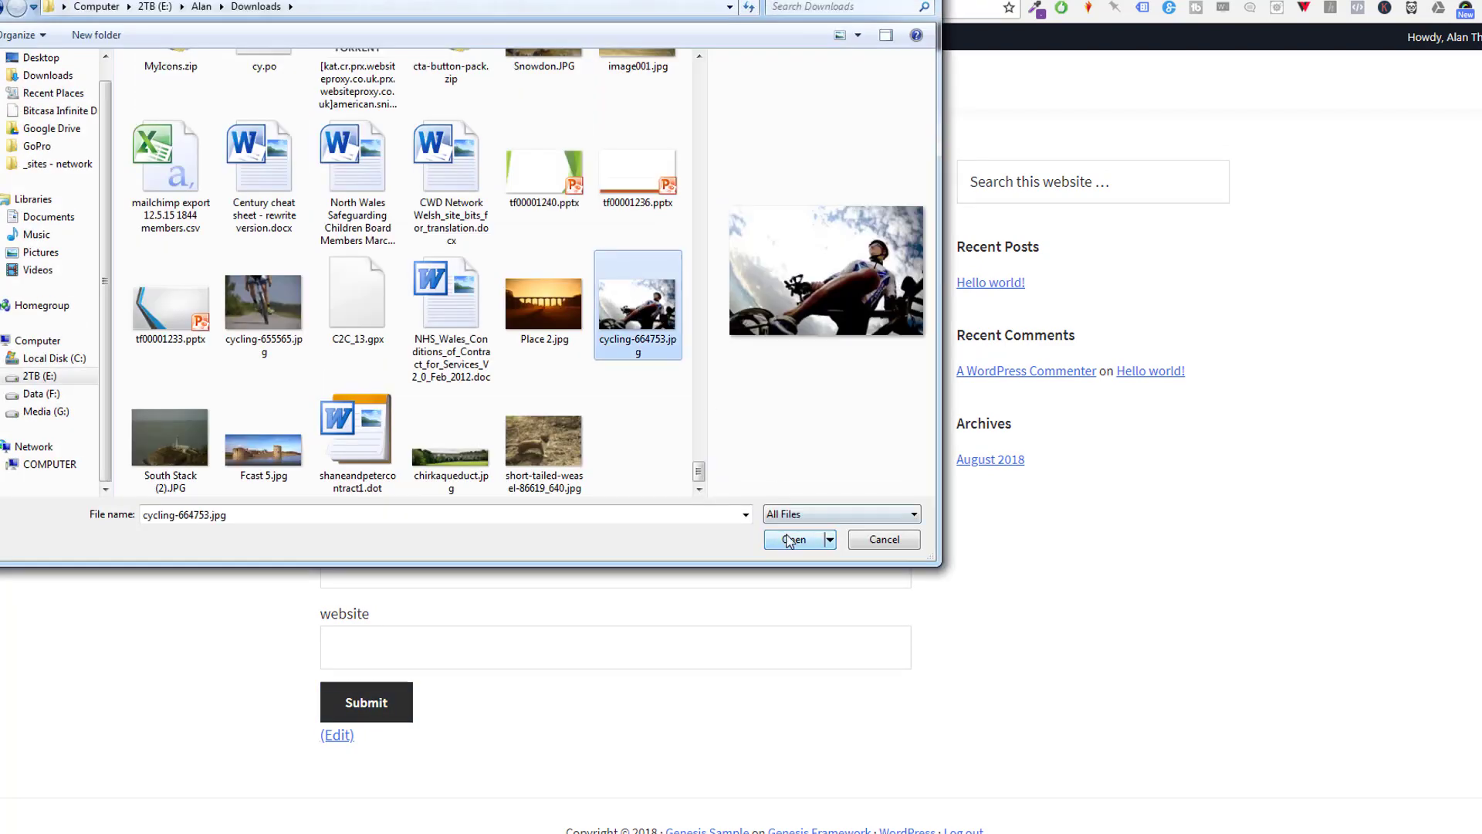
click(791, 540)
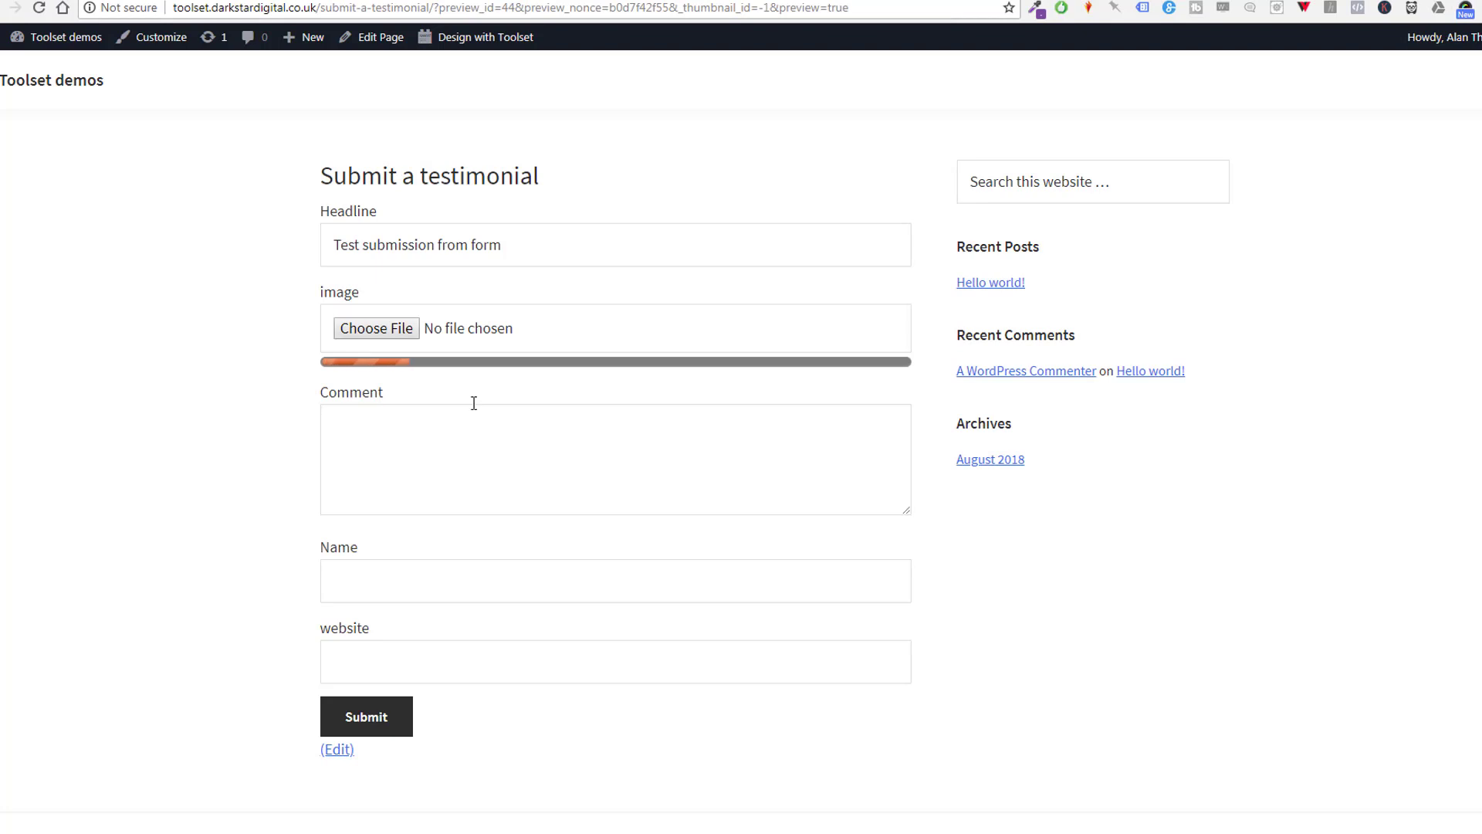
Enter the comment "This is where people will submit their comment. It can be short or long."
click(385, 434)
text(This is where people will su)
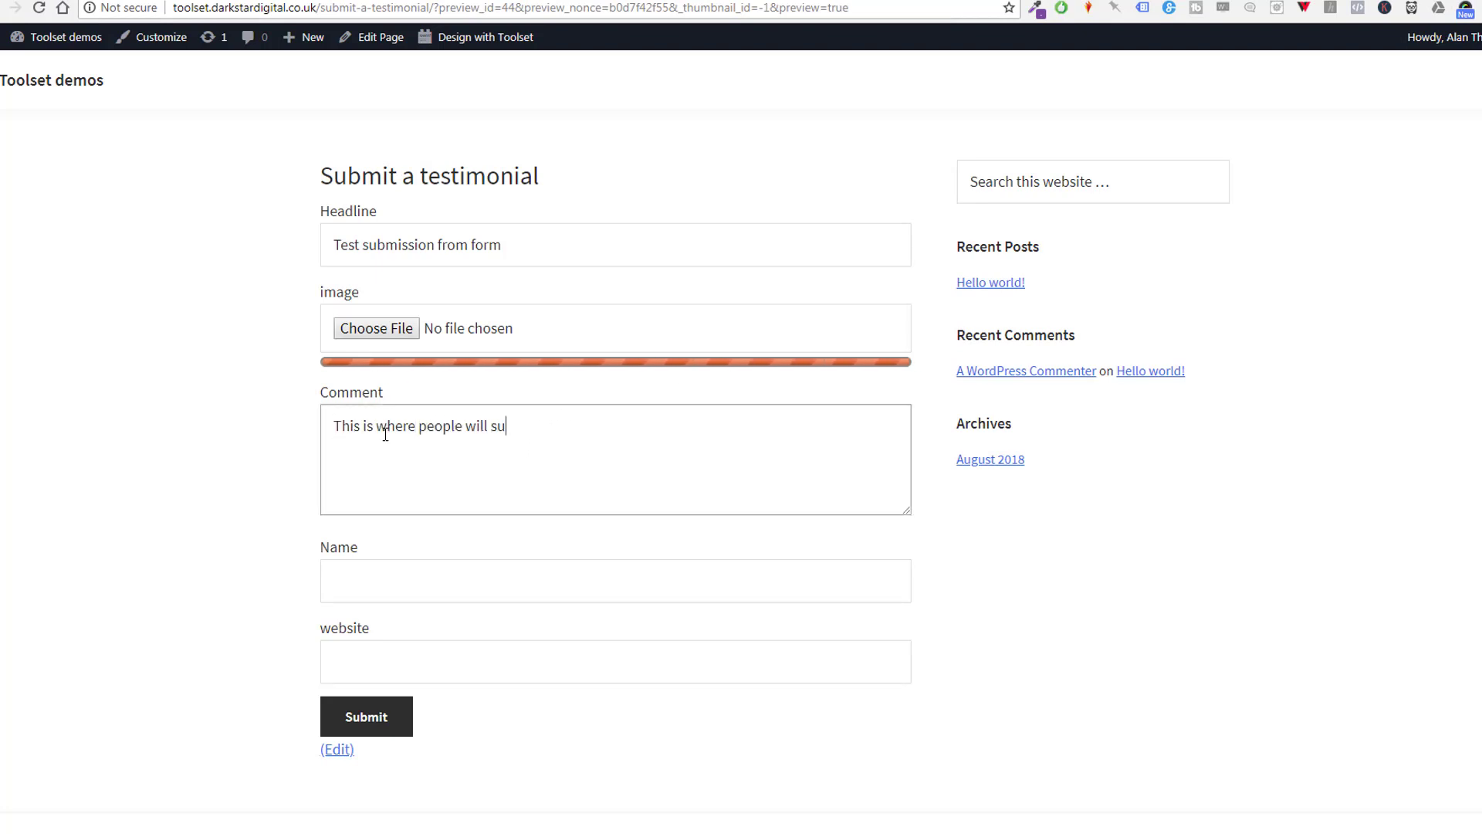
text(bmit their comment)
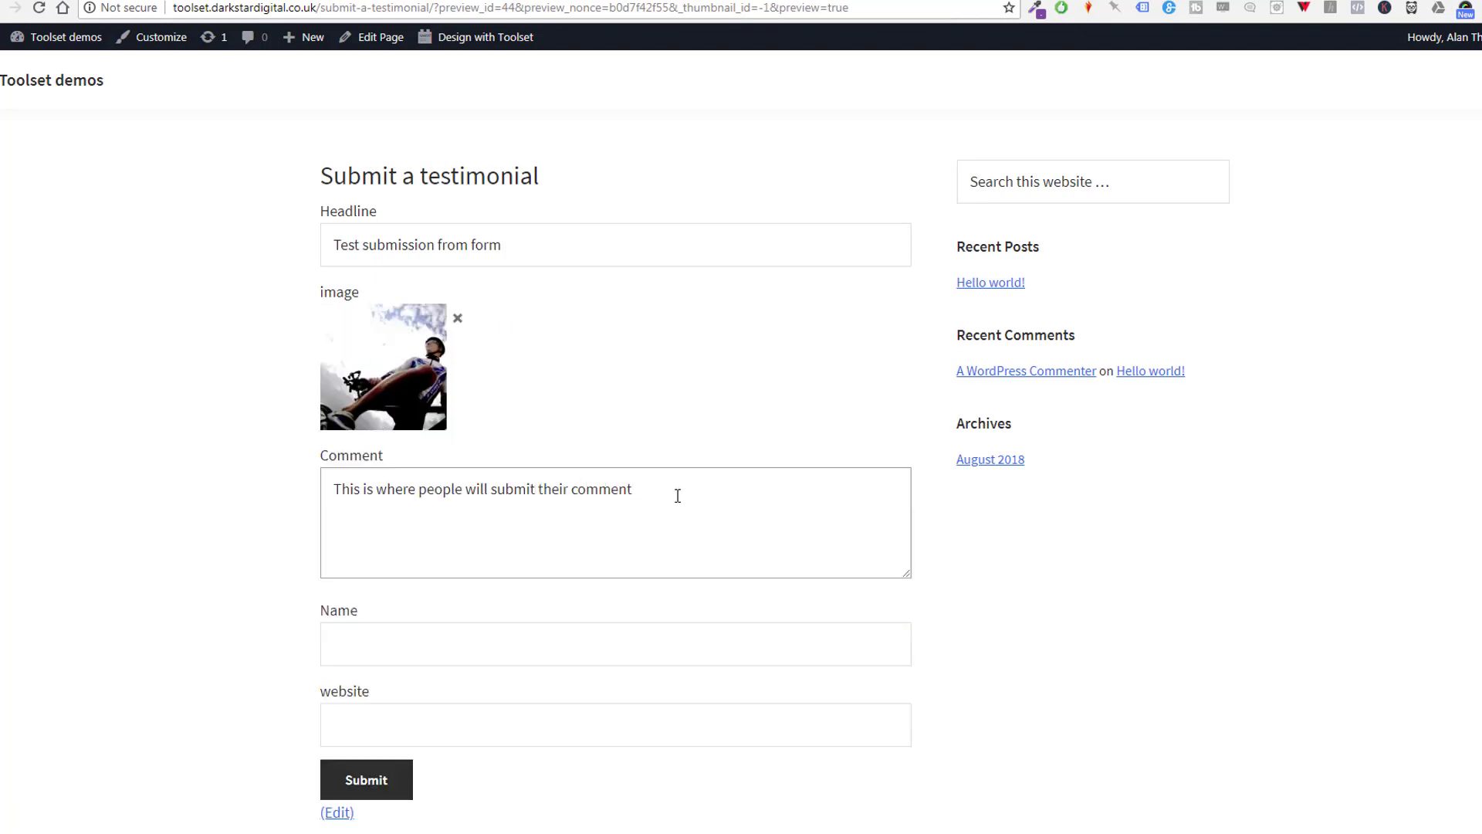
text(. It can be short or long.)
click(411, 645)
text(Alan)
key(Tab)
text(http://ww)
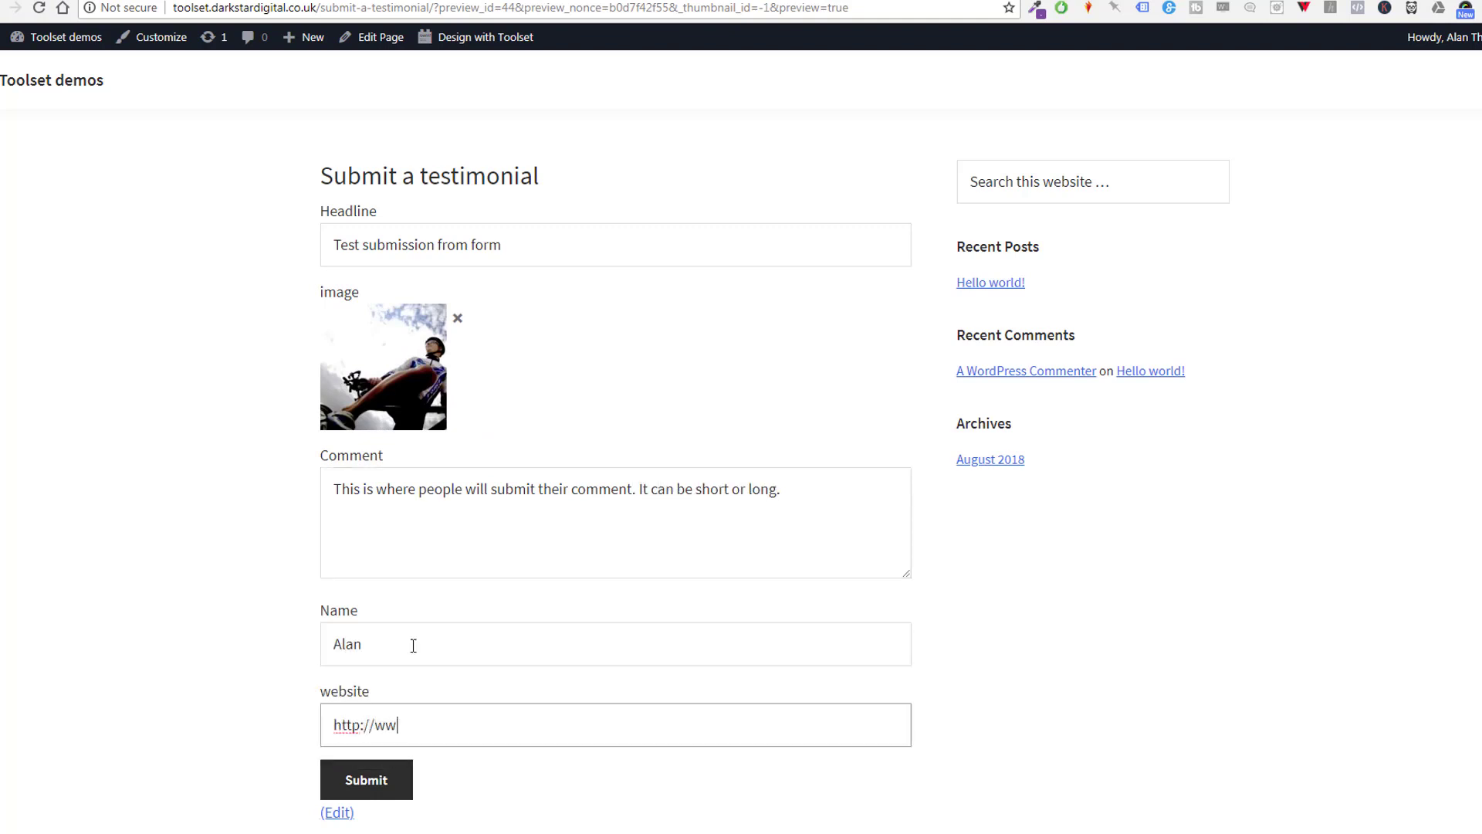
text(w.darkstardigital.co.uk)
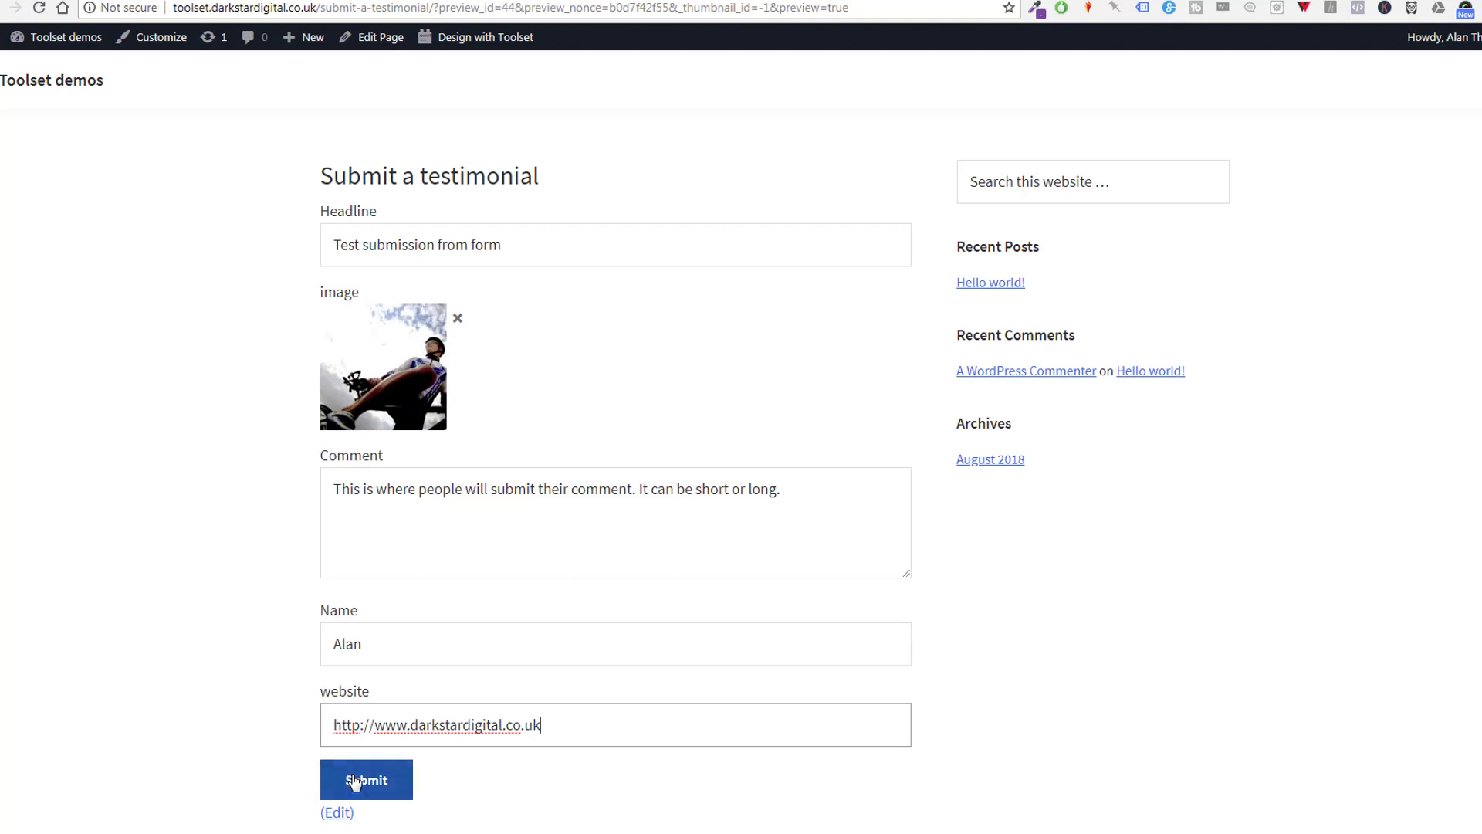
click(373, 782)
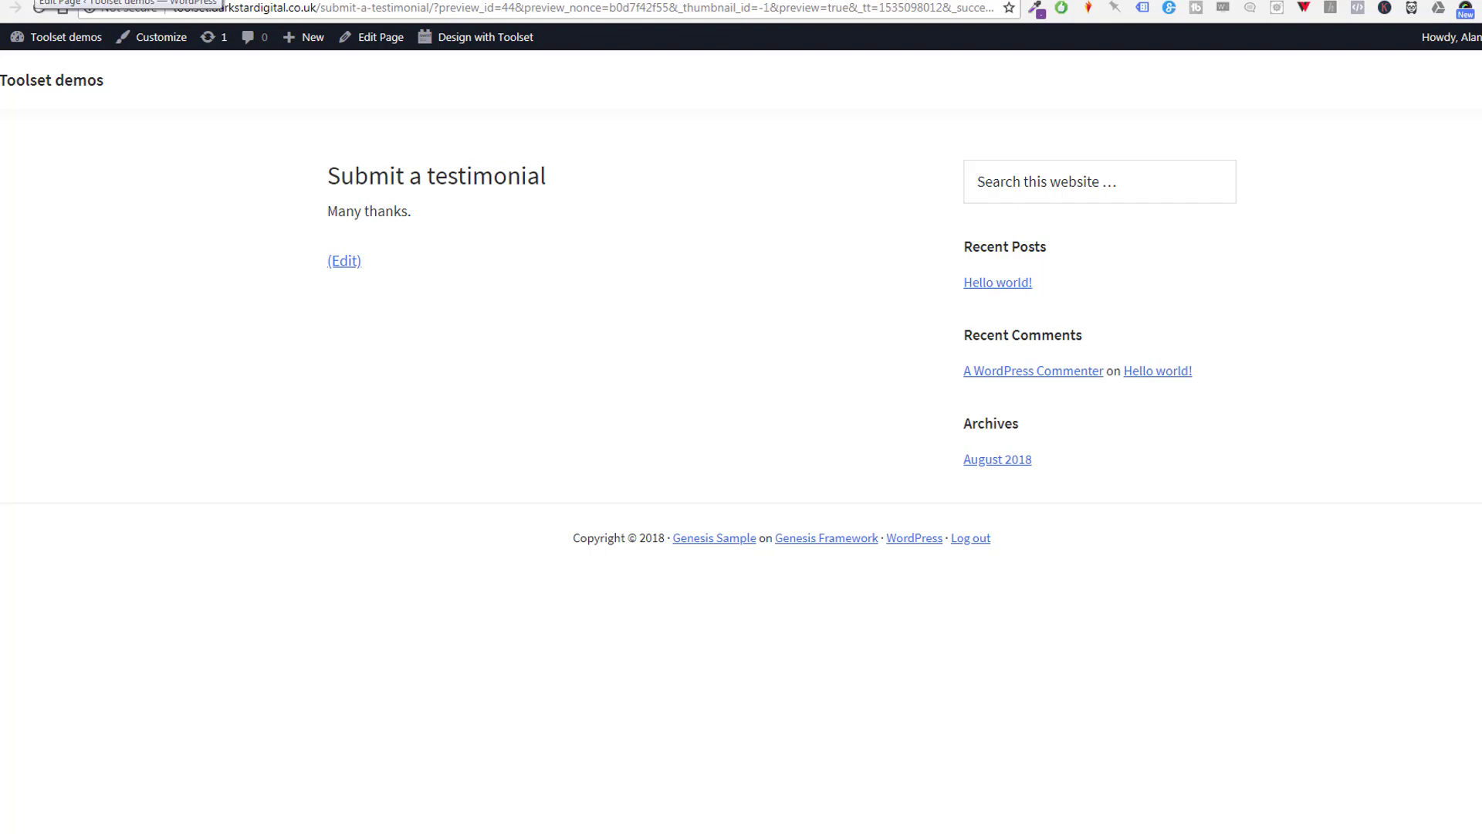
Open the submitted draft from the list of all testimonials in the WordPress admin and publish it
click(39, 0)
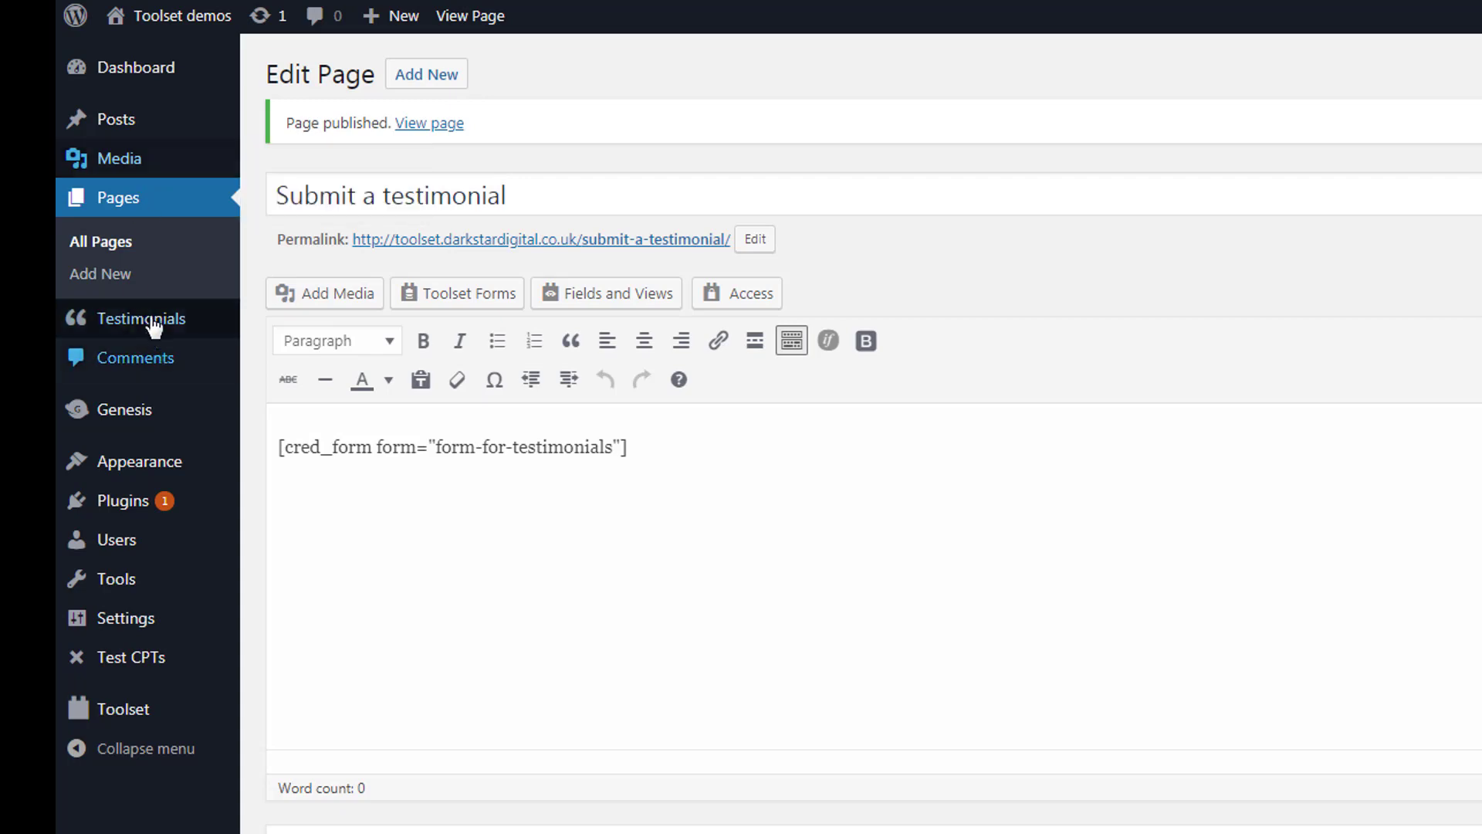
mouse_move(123, 323)
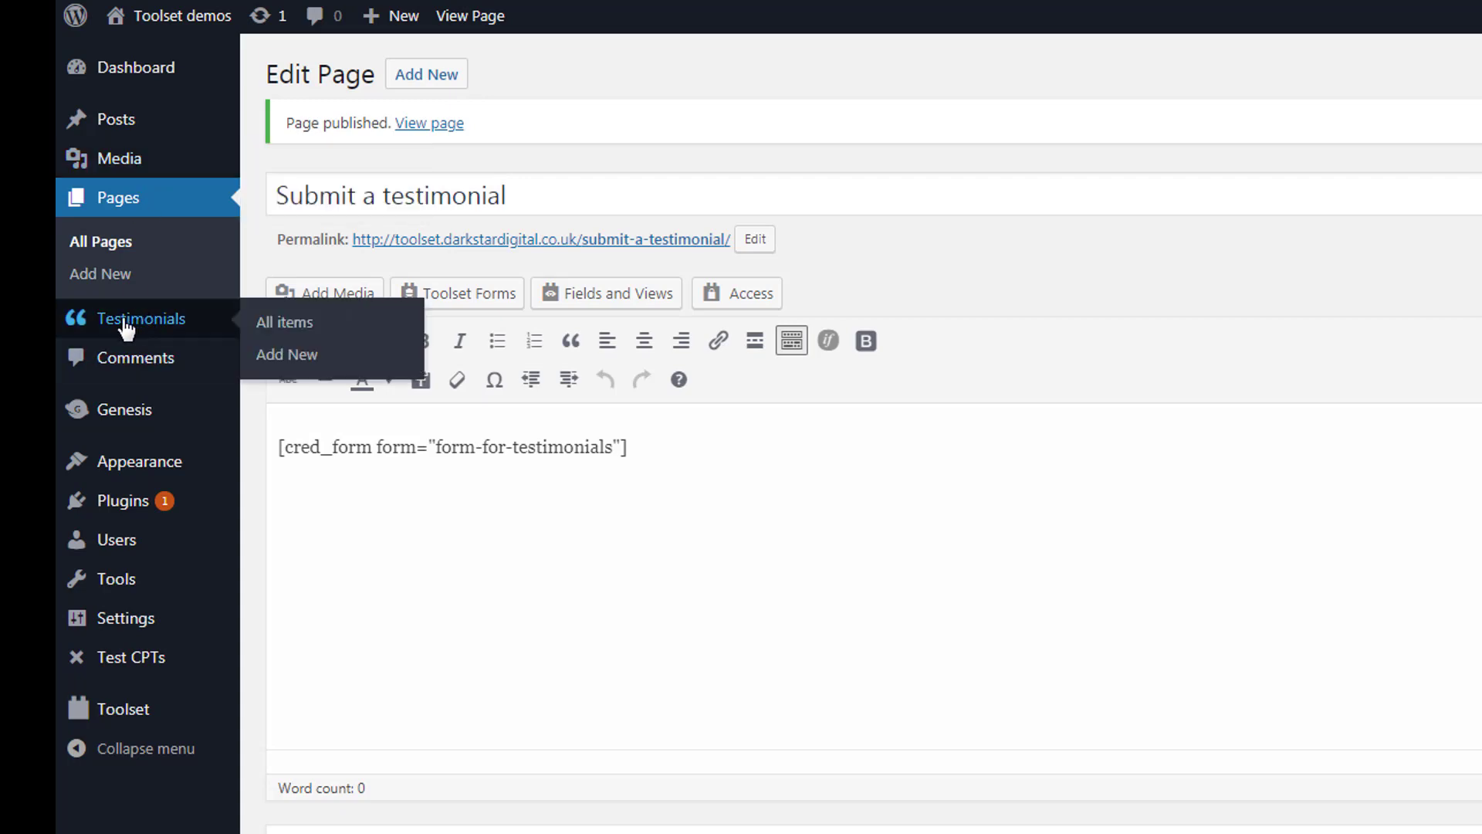
click(292, 325)
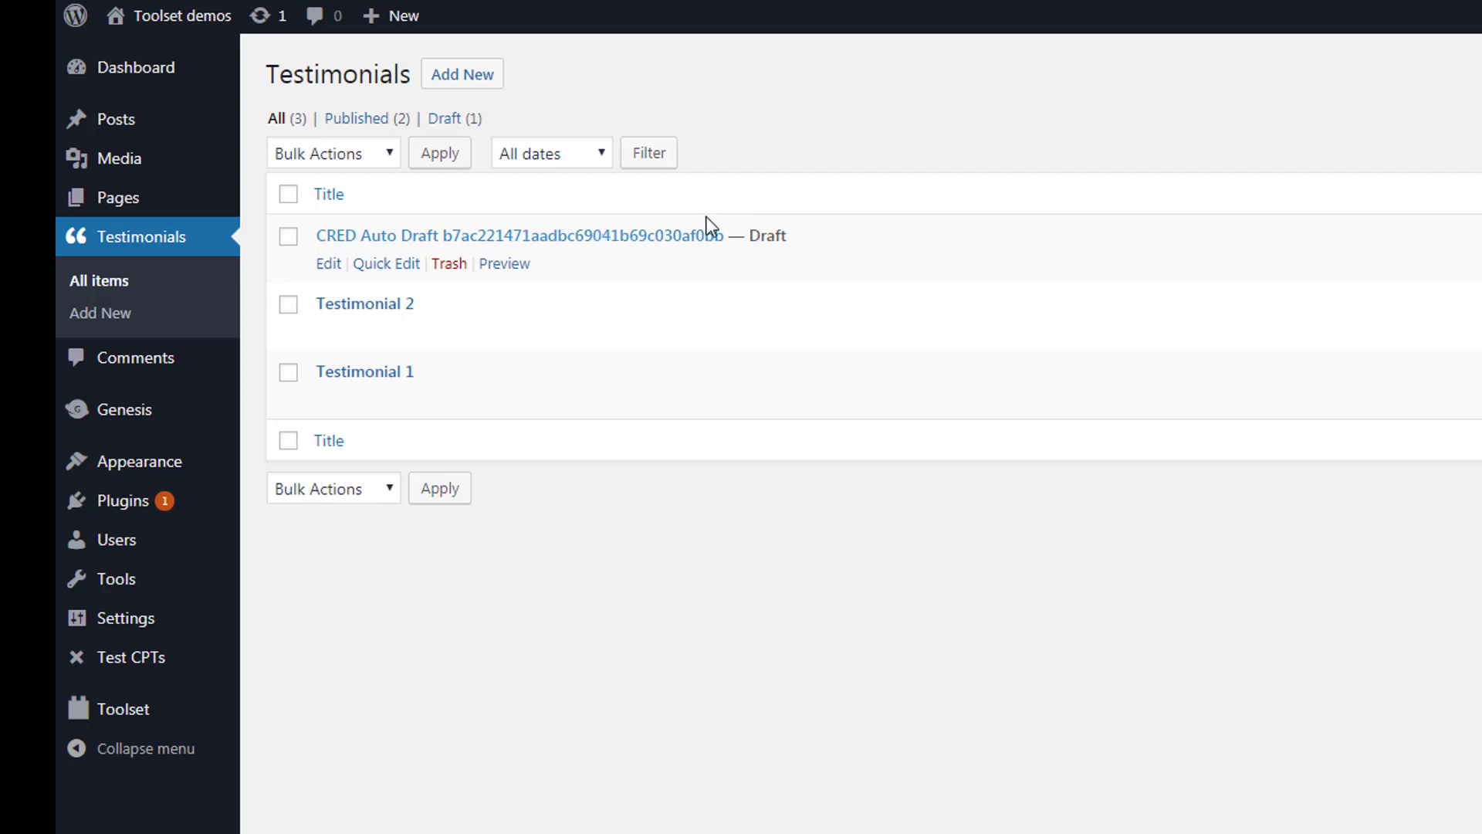
click(331, 266)
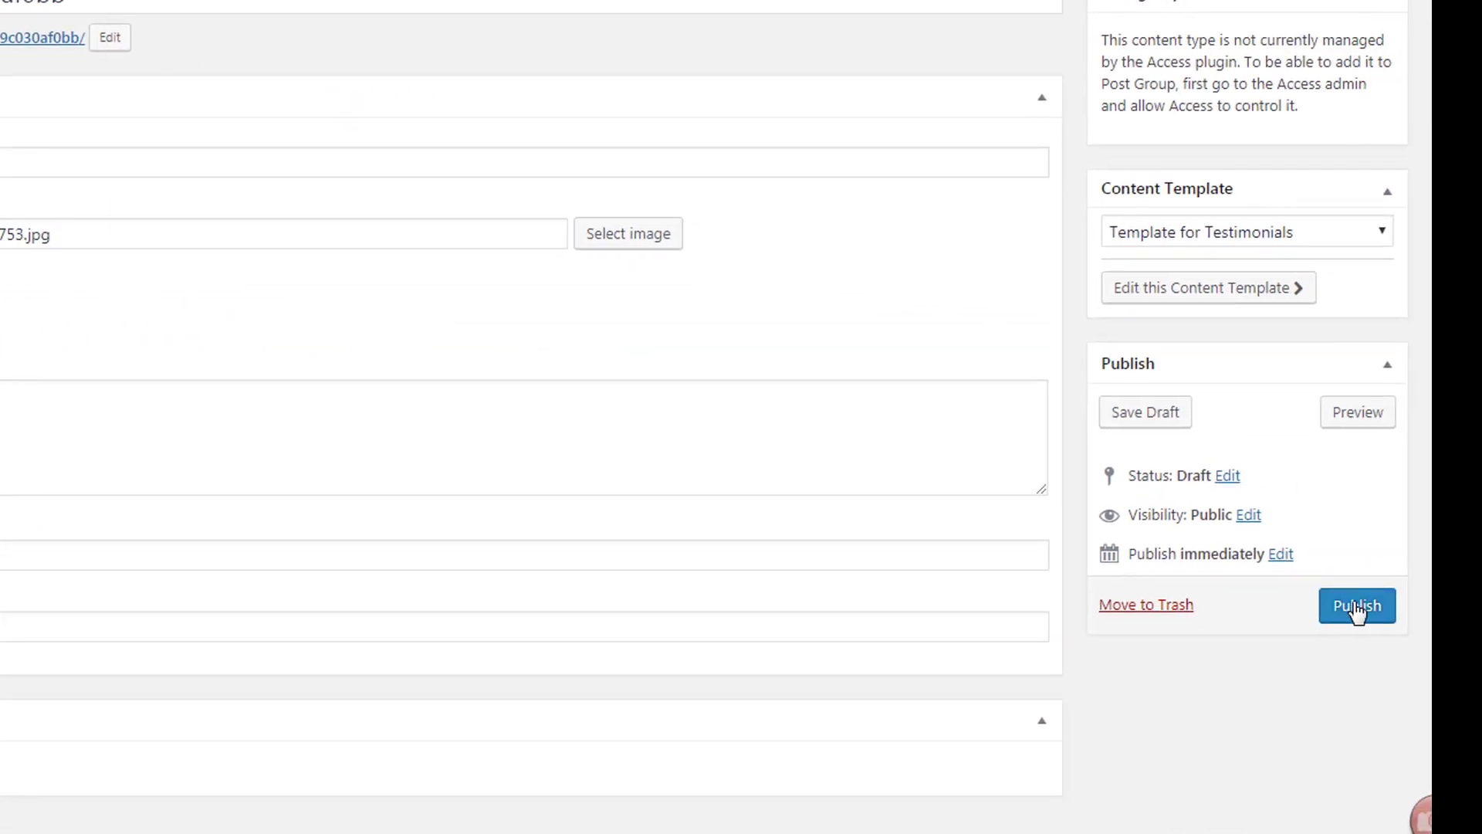
click(1357, 607)
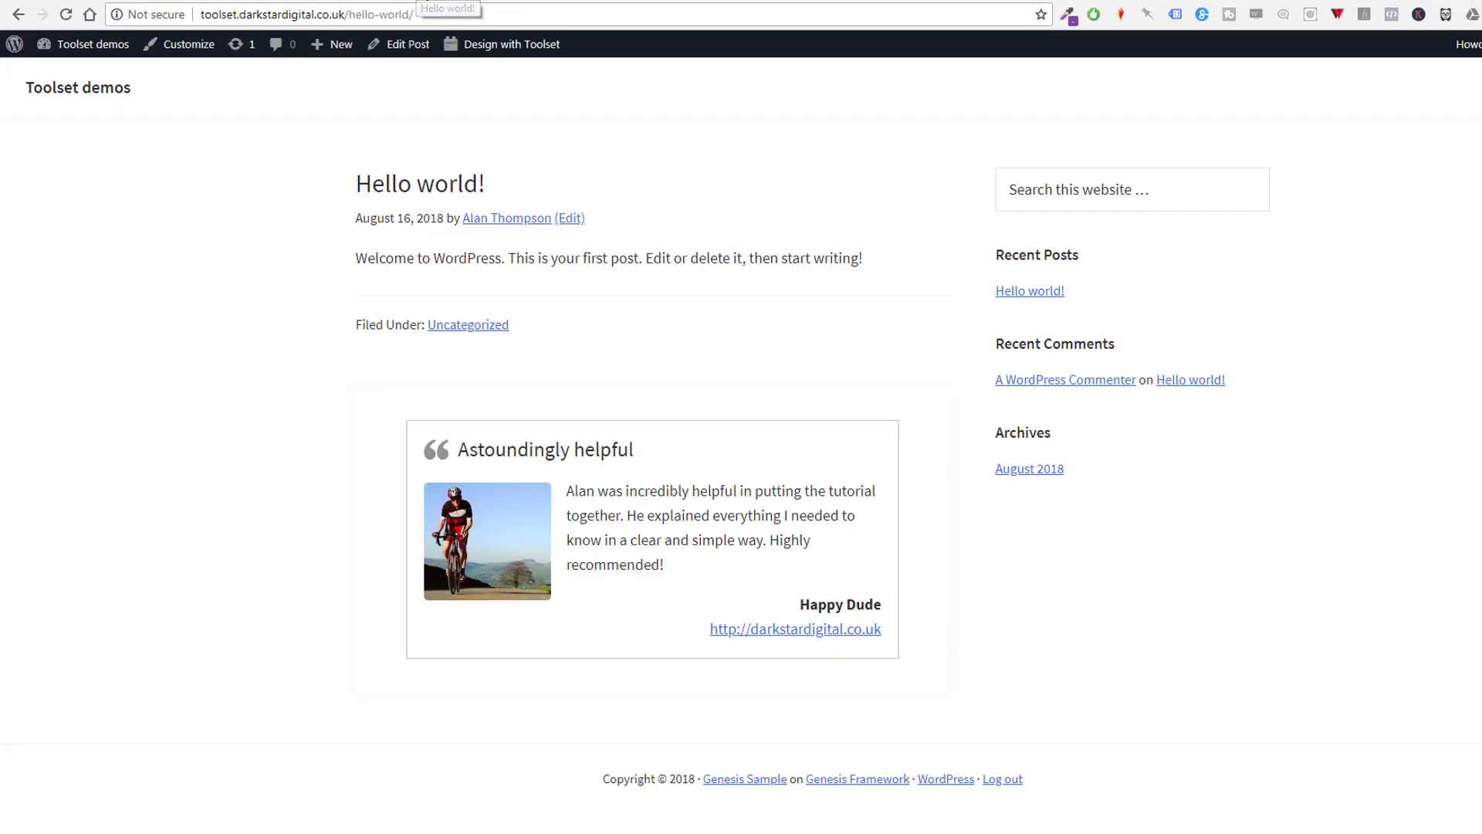
Reload the "Hello world!" post several times to check which testimonials are displayed beneath it
key(F5)
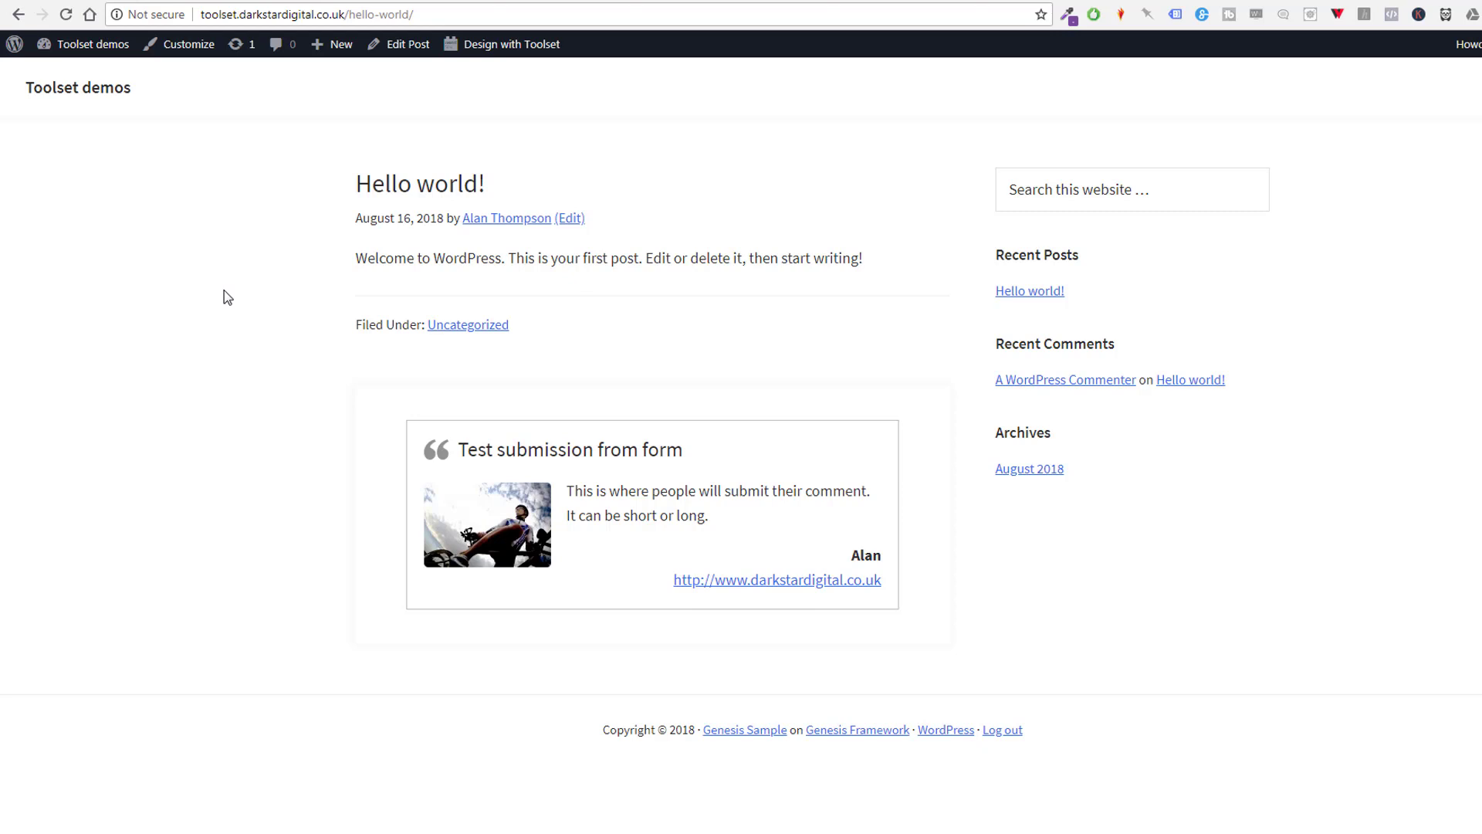
key(F5)
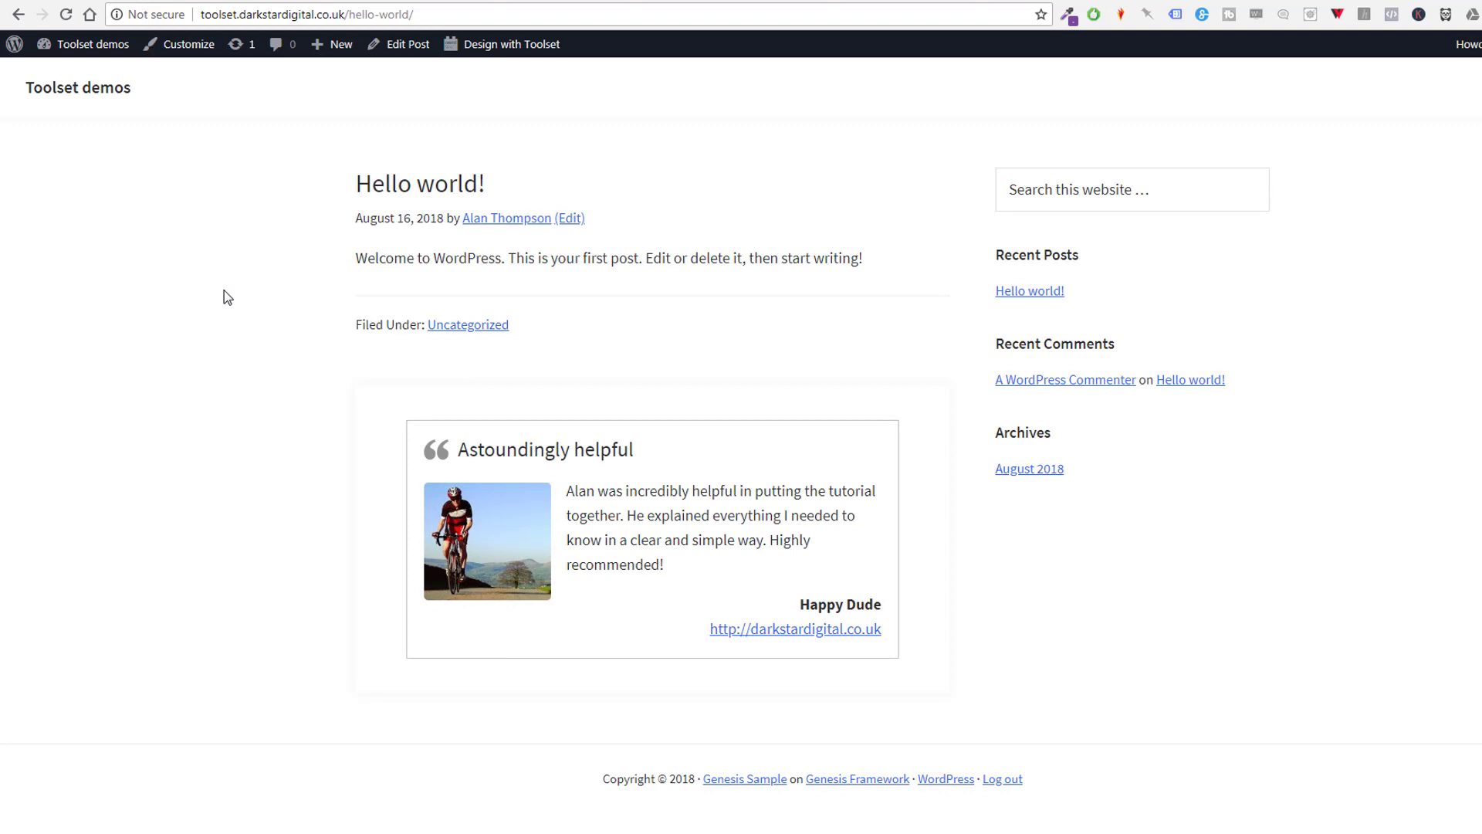
key(F5)
key(F5)
key(F5)
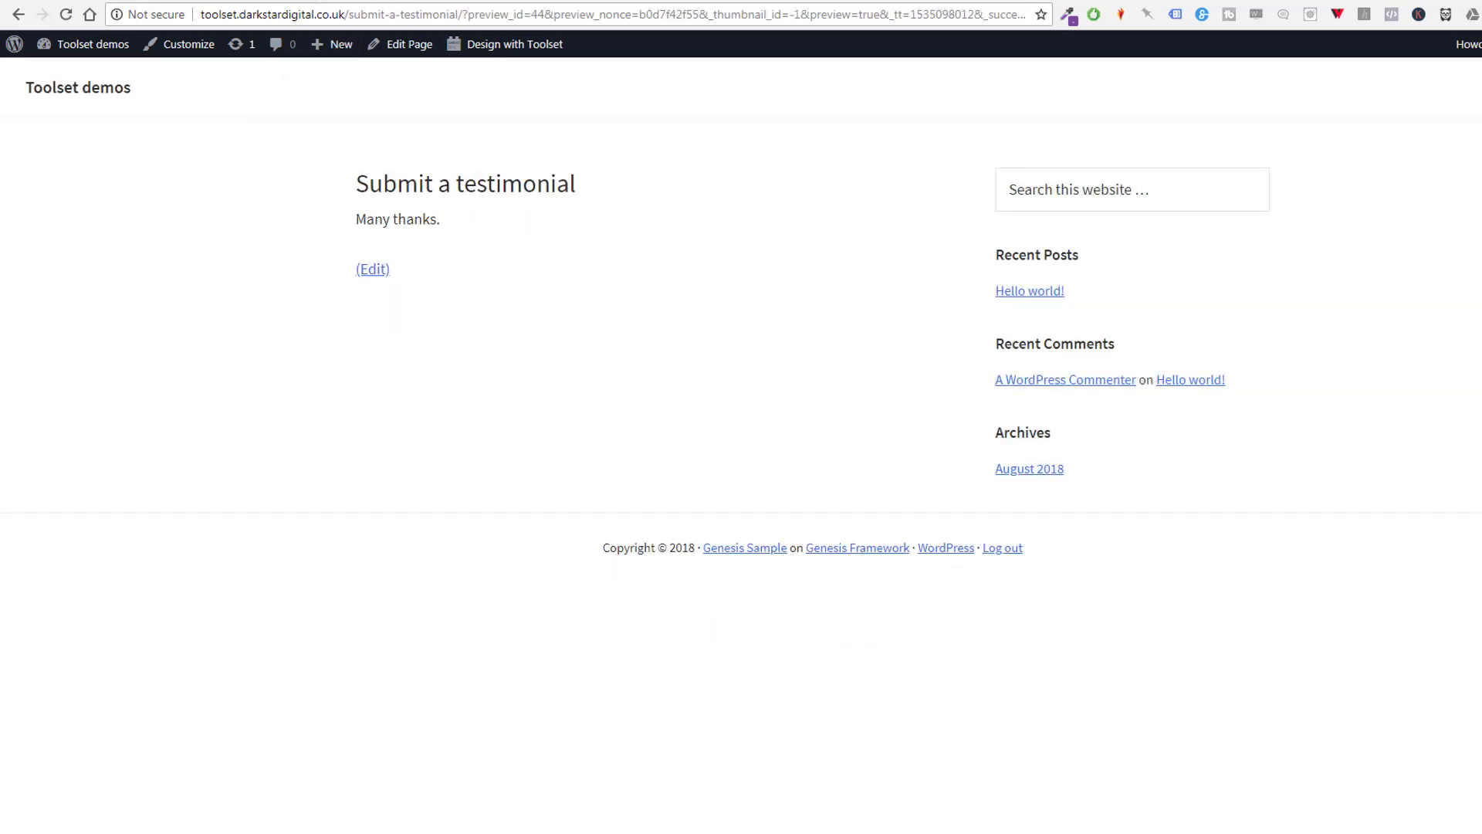
click(375, 0)
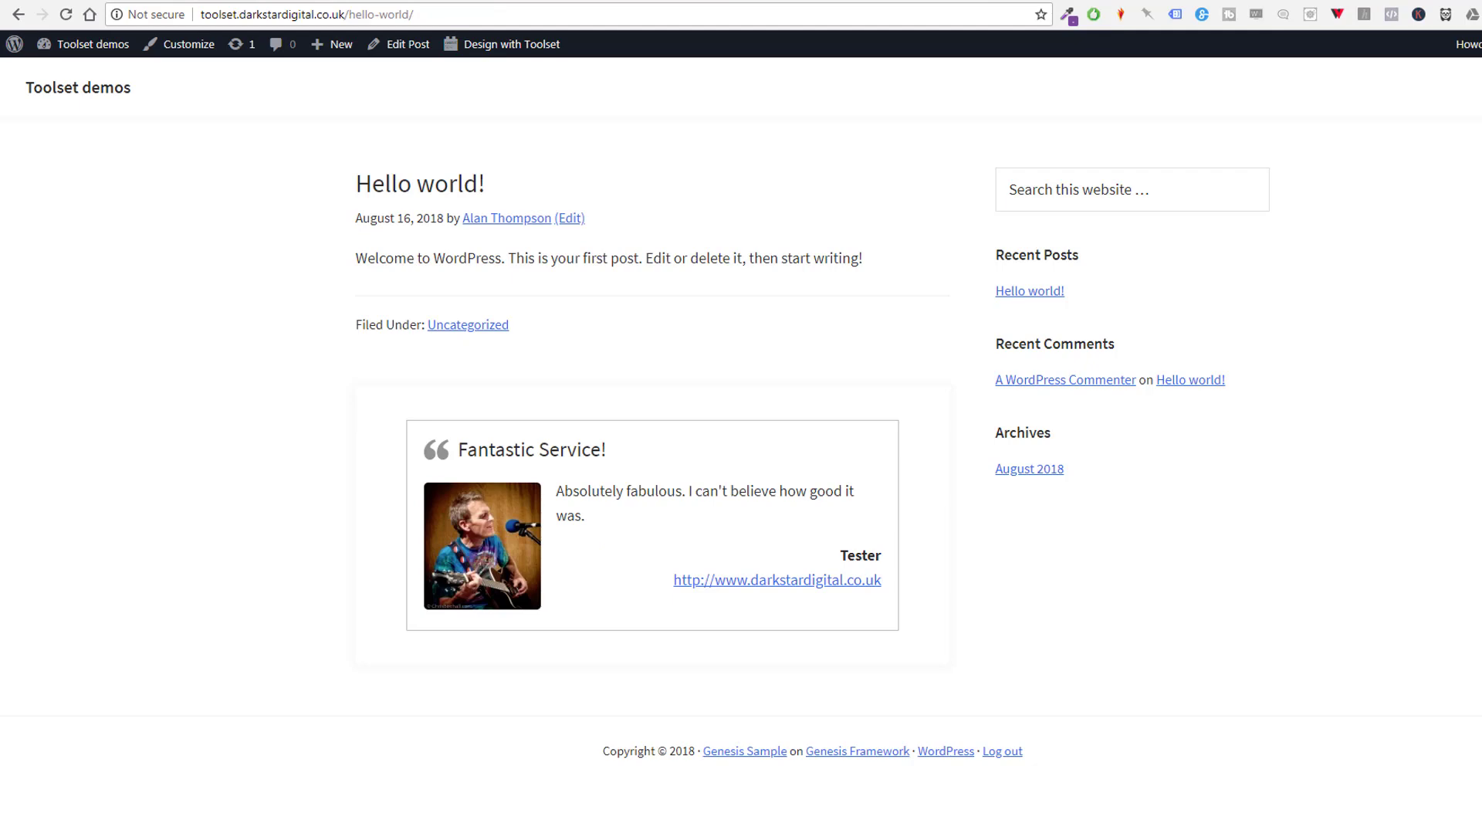